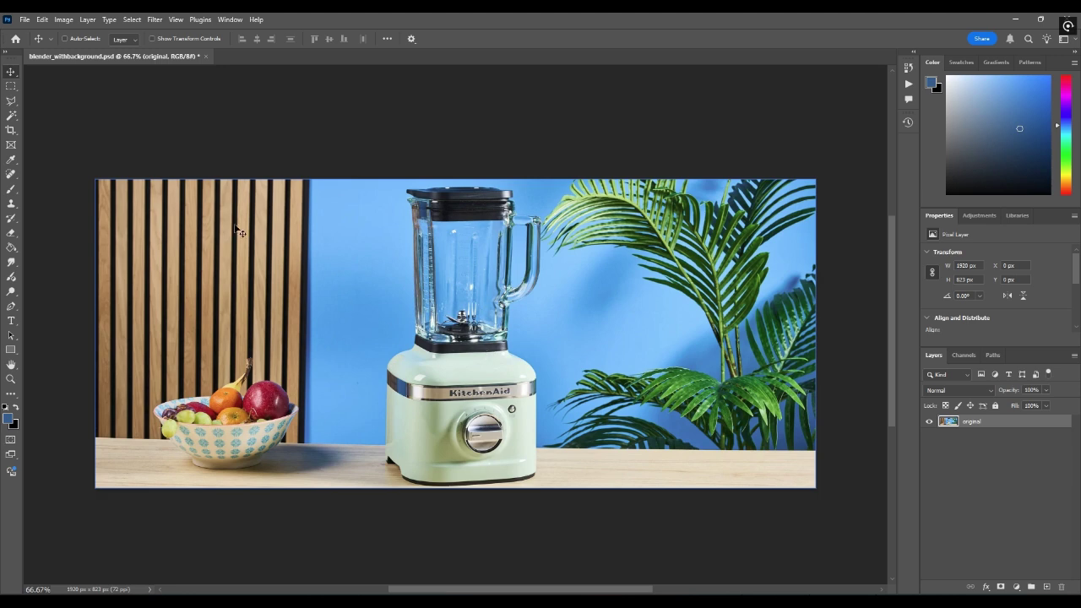
Build a combined selection from overlapping rectangular marquees across the blender, fruit bowl and plant, about 1389 by 657 px overall
{"action": "key", "text": "m"}
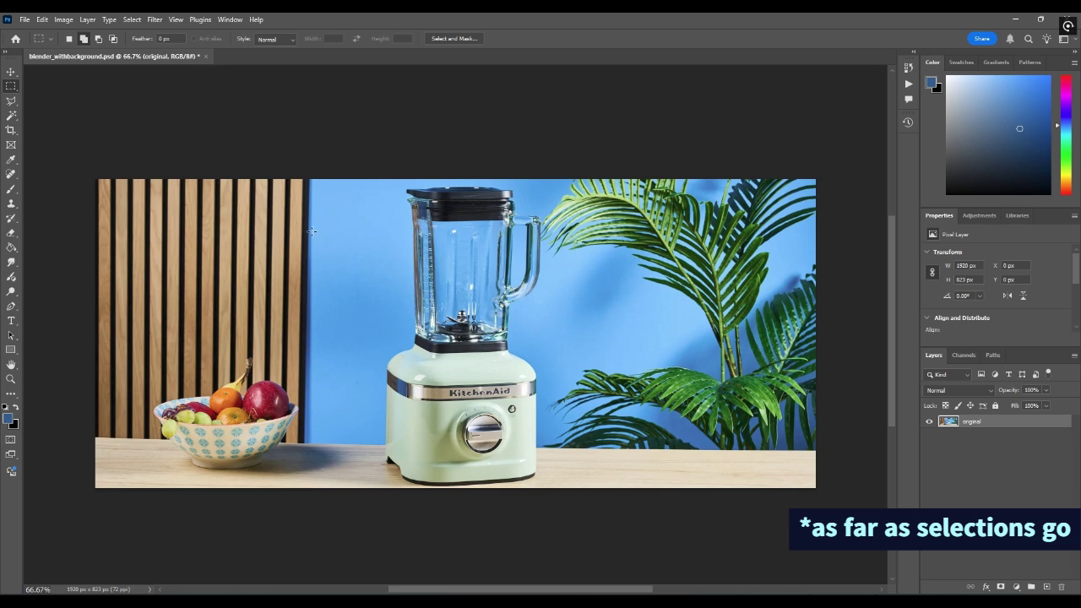
{"action": "left_click_drag", "start_coordinate": [359, 218], "coordinate": [619, 423]}
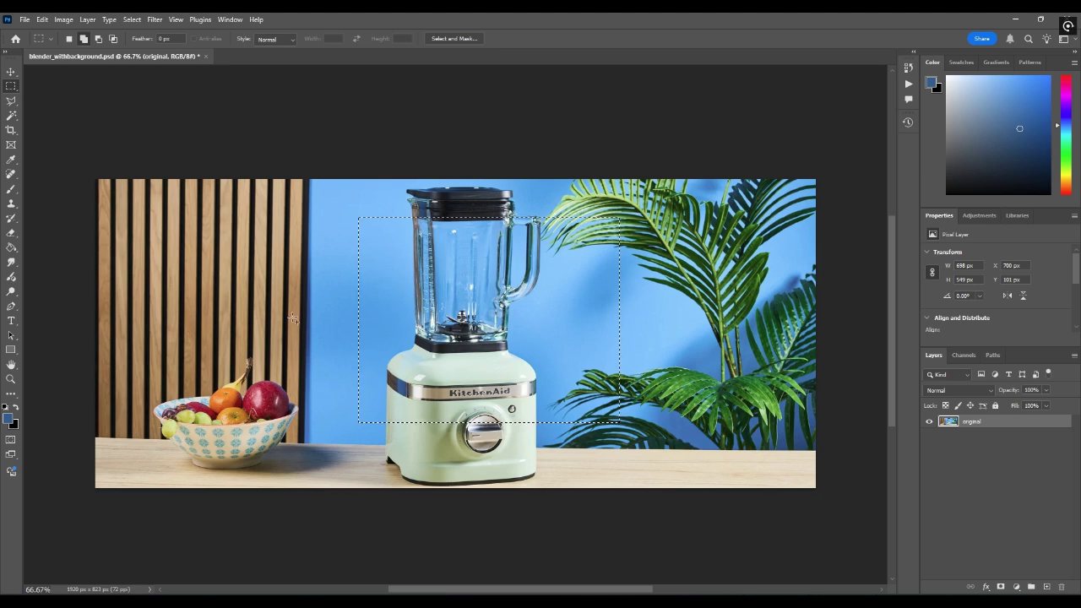
{"action": "left_click_drag", "start_coordinate": [732, 297], "coordinate": [507, 417]}
{"action": "left_click_drag", "start_coordinate": [285, 277], "coordinate": [348, 297]}
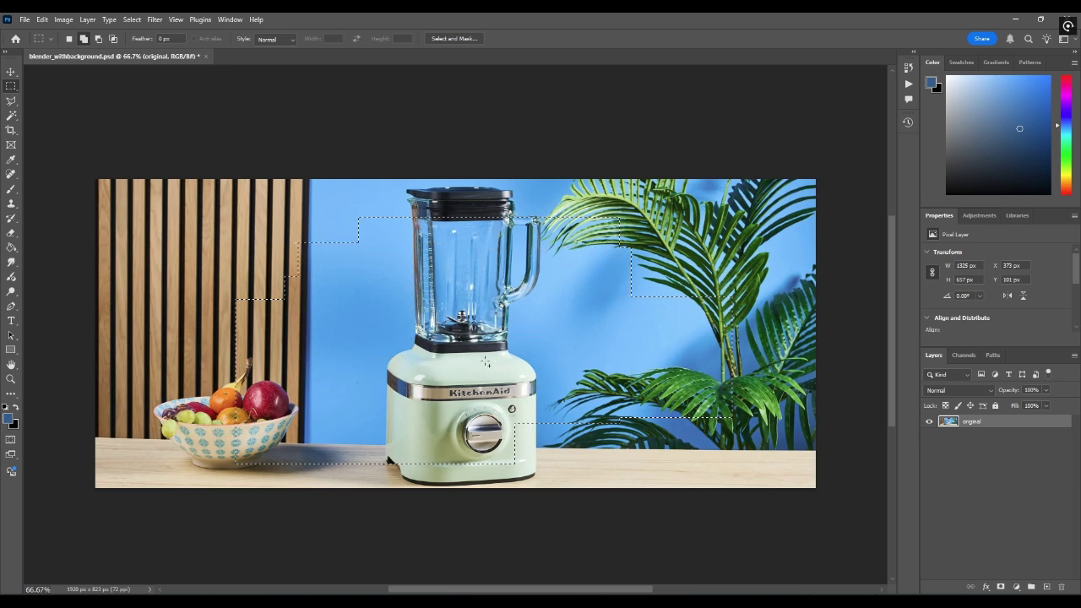
{"action": "left_click_drag", "start_coordinate": [211, 226], "coordinate": [371, 316]}
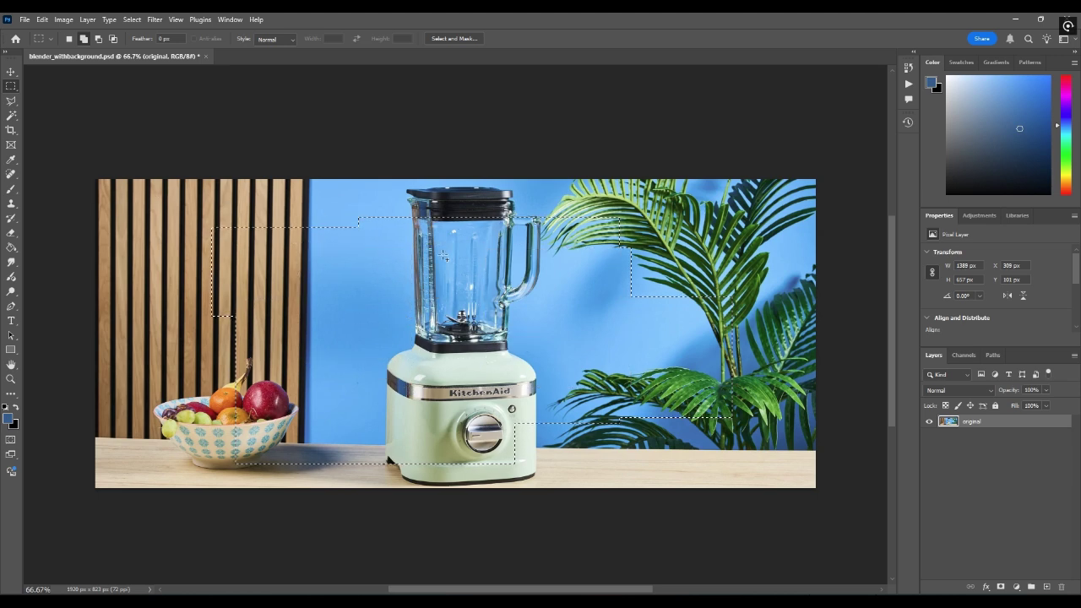
Select a single pixel column of the image beside the blender with the Single Column Marquee tool, at about X 769 px
{"action": "right_click", "coordinate": [14, 88]}
{"action": "left_click", "coordinate": [41, 94]}
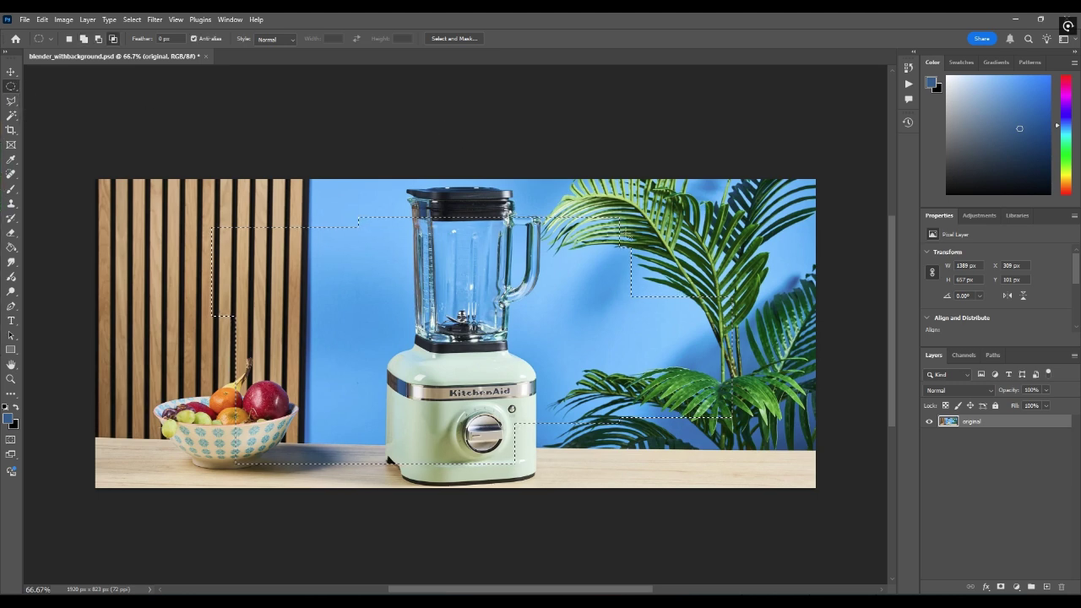
{"action": "right_click", "coordinate": [13, 88]}
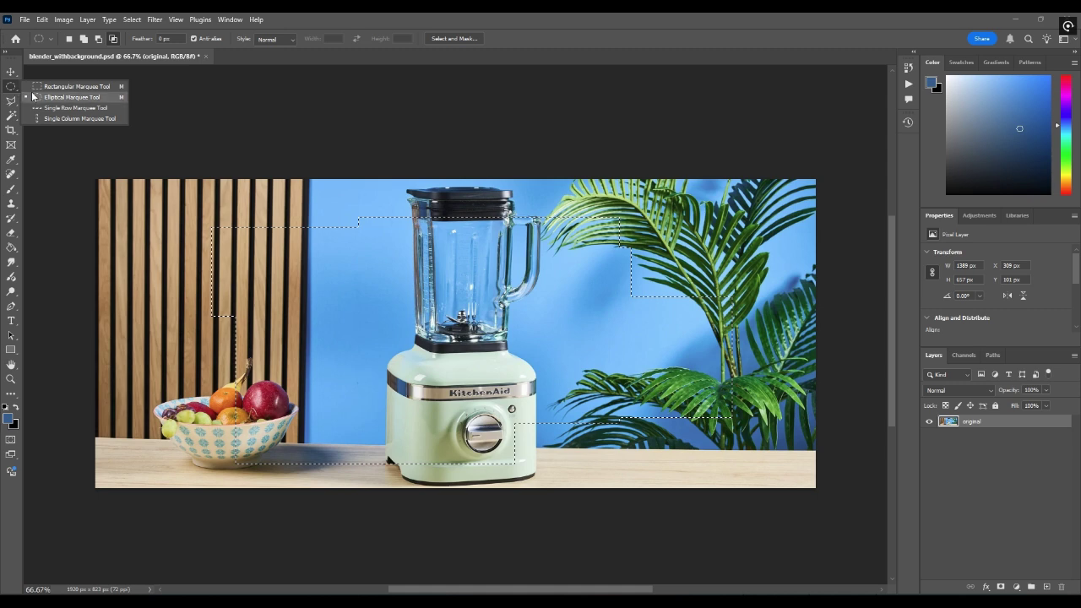
{"action": "left_click", "coordinate": [109, 121]}
{"action": "left_click", "coordinate": [194, 255]}
{"action": "left_click_drag", "start_coordinate": [194, 254], "coordinate": [652, 274]}
{"action": "left_click", "coordinate": [385, 253]}
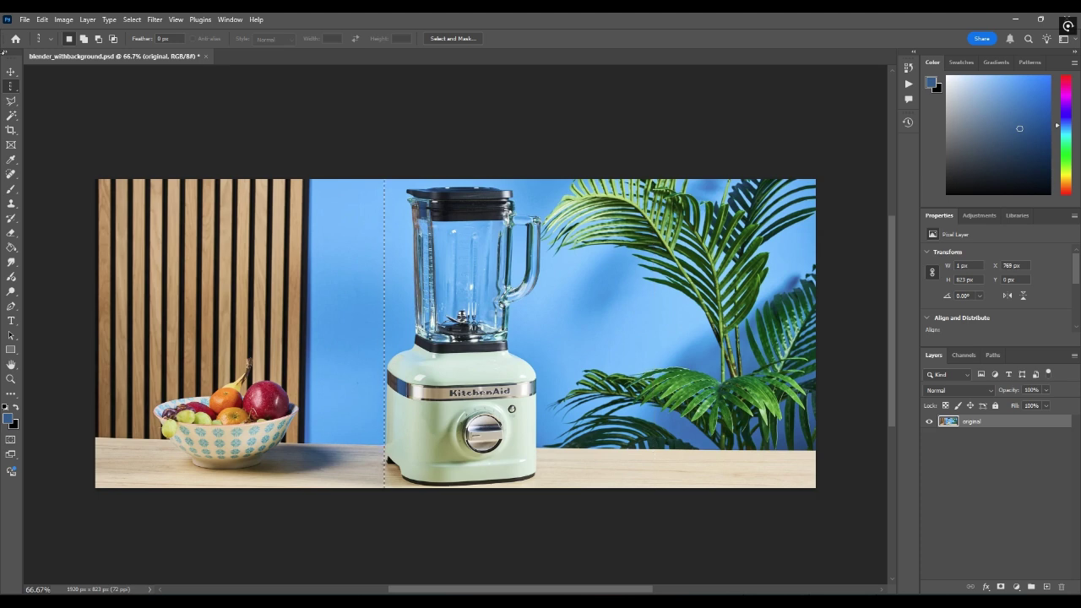
Draw an elliptical marquee selection about 899 by 254 px across the lower part of the blender's jar
{"action": "right_click", "coordinate": [11, 86]}
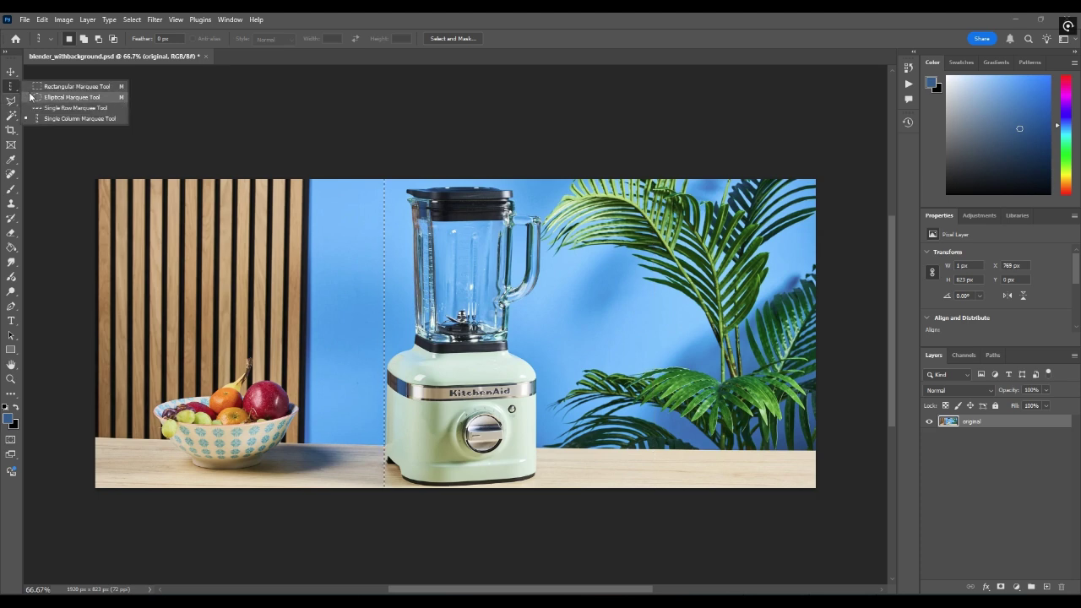
{"action": "left_click", "coordinate": [71, 97]}
{"action": "left_click", "coordinate": [297, 192]}
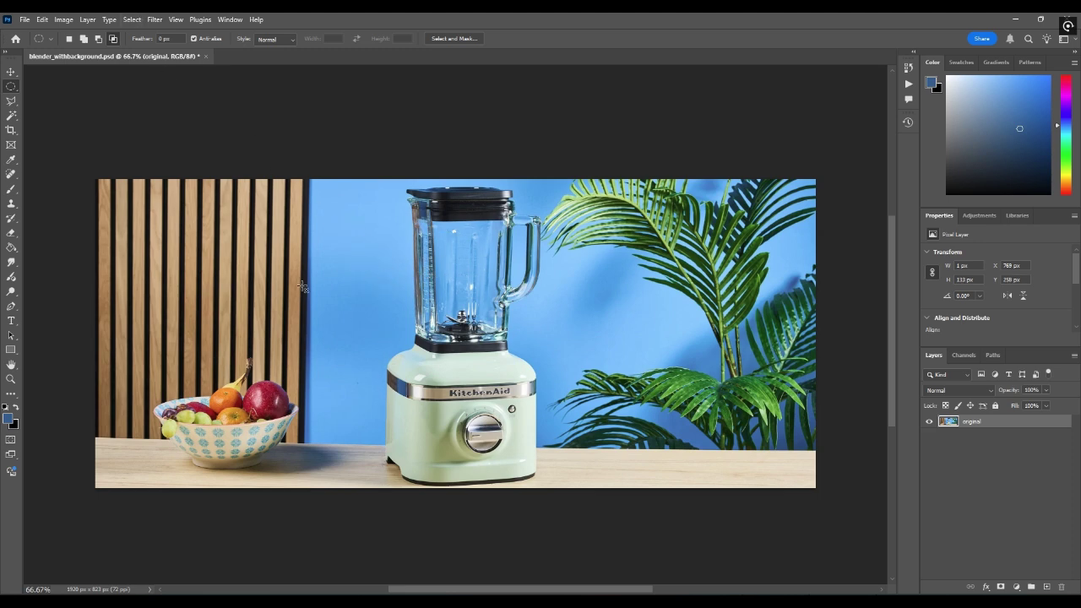
{"action": "left_click", "coordinate": [83, 39]}
{"action": "left_click", "coordinate": [69, 39]}
{"action": "left_click", "coordinate": [98, 39]}
{"action": "left_click_drag", "start_coordinate": [260, 270], "coordinate": [570, 389]}
{"action": "left_click", "coordinate": [494, 233]}
{"action": "left_click_drag", "start_coordinate": [608, 265], "coordinate": [272, 360]}
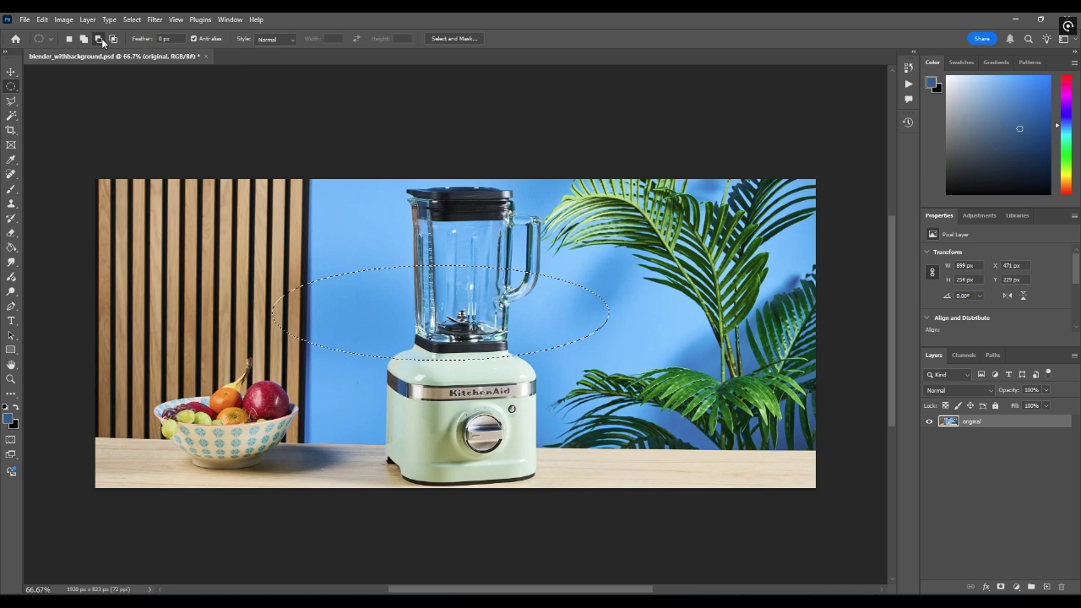
Replace the ellipse using New Selection mode, finishing with an ellipse about 555 by 399 px around the blender's jar
{"action": "left_click", "coordinate": [99, 39]}
{"action": "left_click", "coordinate": [68, 39]}
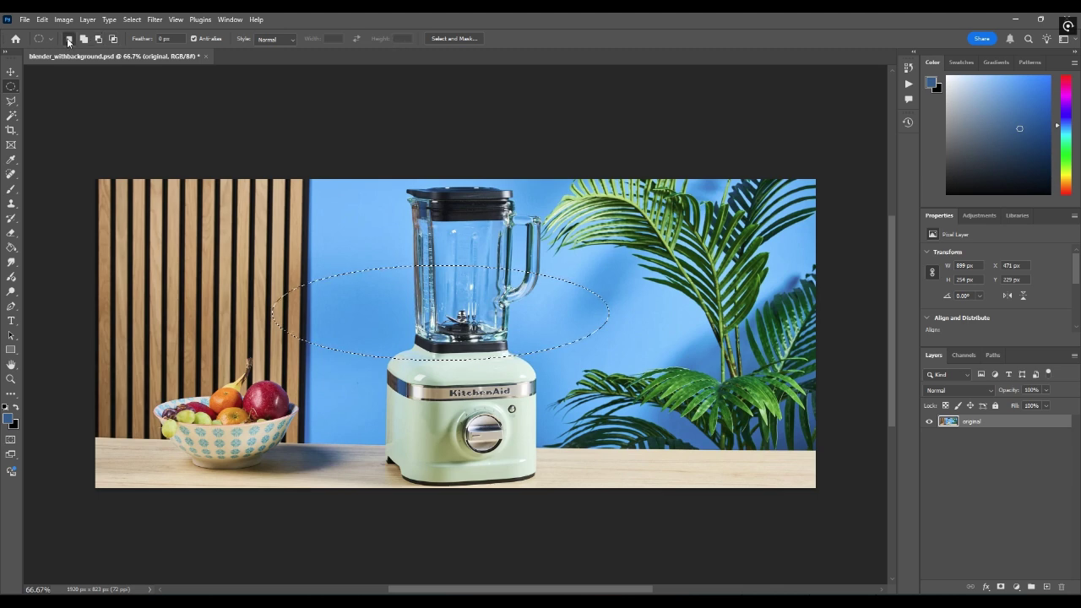
{"action": "left_click_drag", "start_coordinate": [186, 240], "coordinate": [702, 420]}
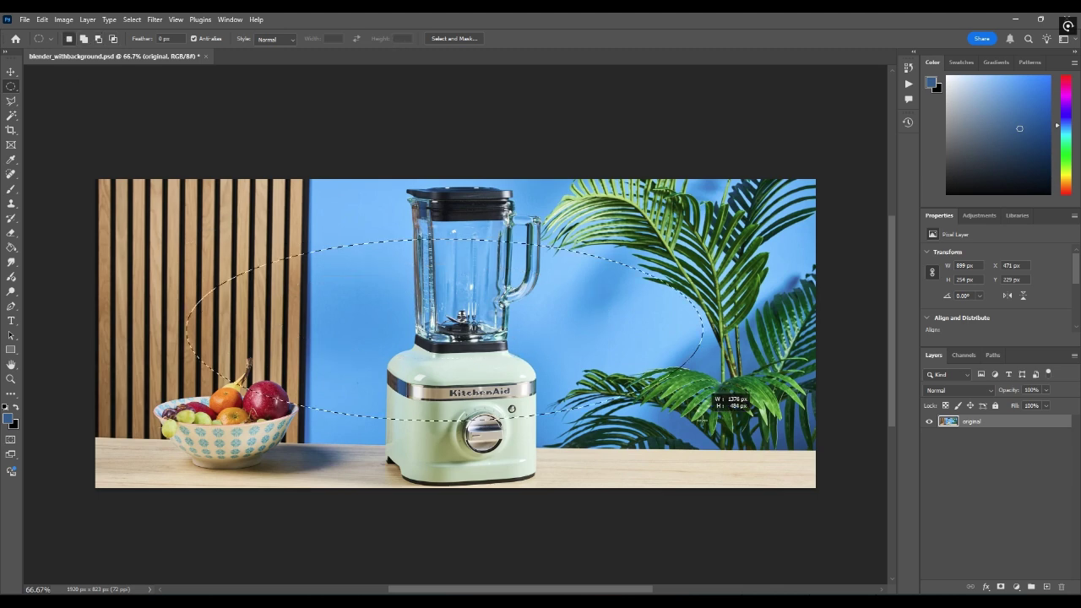
{"action": "left_click_drag", "start_coordinate": [580, 207], "coordinate": [372, 356]}
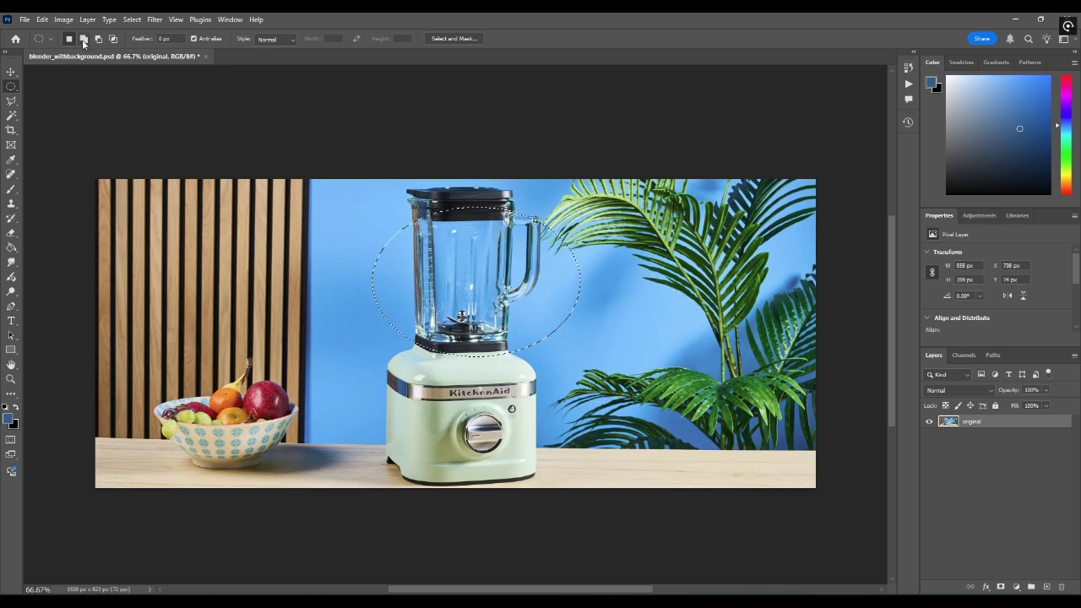
Add two more ellipses to the selection, one beside the jar and one over the blender's base
{"action": "left_click", "coordinate": [84, 39]}
{"action": "left_click_drag", "start_coordinate": [259, 243], "coordinate": [384, 340]}
{"action": "left_click_drag", "start_coordinate": [336, 297], "coordinate": [555, 460]}
Subtract two ellipses from the selection, one across the jar and one over the right side of the blender's base
{"action": "left_click", "coordinate": [98, 38]}
{"action": "left_click_drag", "start_coordinate": [227, 229], "coordinate": [482, 400]}
{"action": "left_click_drag", "start_coordinate": [629, 323], "coordinate": [425, 445]}
Intersect the selection with a new ellipse spanning the jar and palm leaves, and deselect everything
{"action": "left_click", "coordinate": [111, 41]}
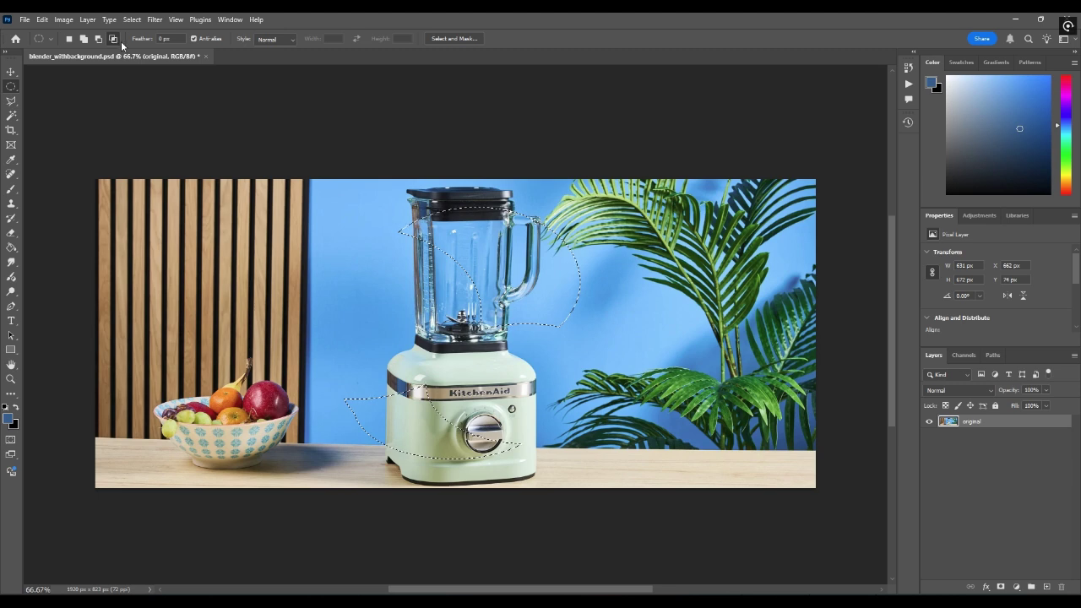
{"action": "left_click_drag", "start_coordinate": [667, 199], "coordinate": [382, 326]}
{"action": "right_click", "coordinate": [14, 87]}
{"action": "left_click", "coordinate": [51, 86]}
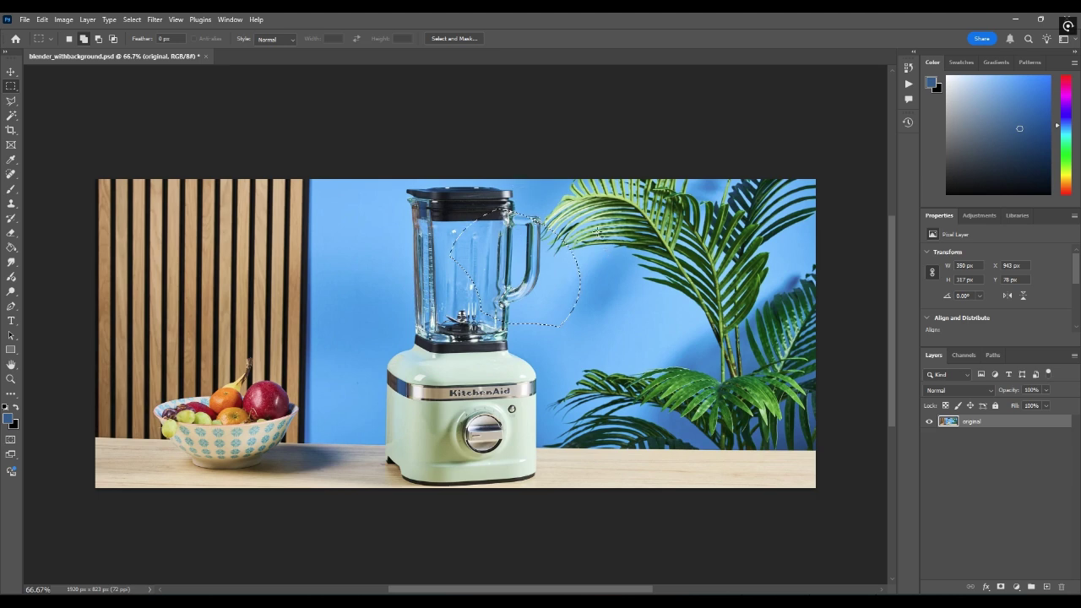
{"action": "key", "text": "ctrl+d"}
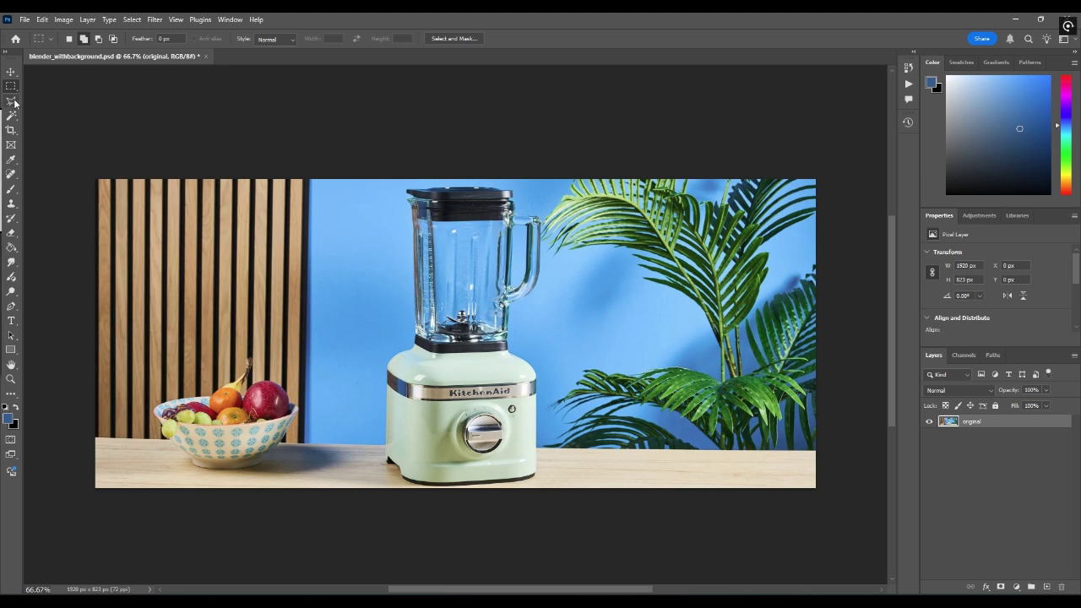
Select an area of the blue wall between the blender and the plant with the Magic Wand tool
{"action": "left_click", "coordinate": [12, 116]}
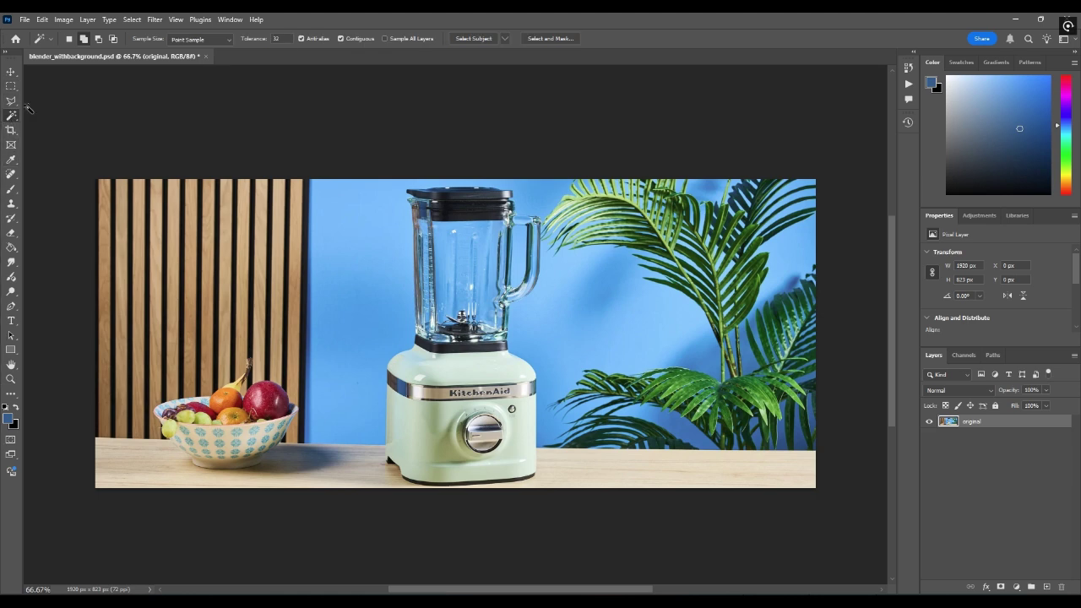
{"action": "key", "text": "w"}
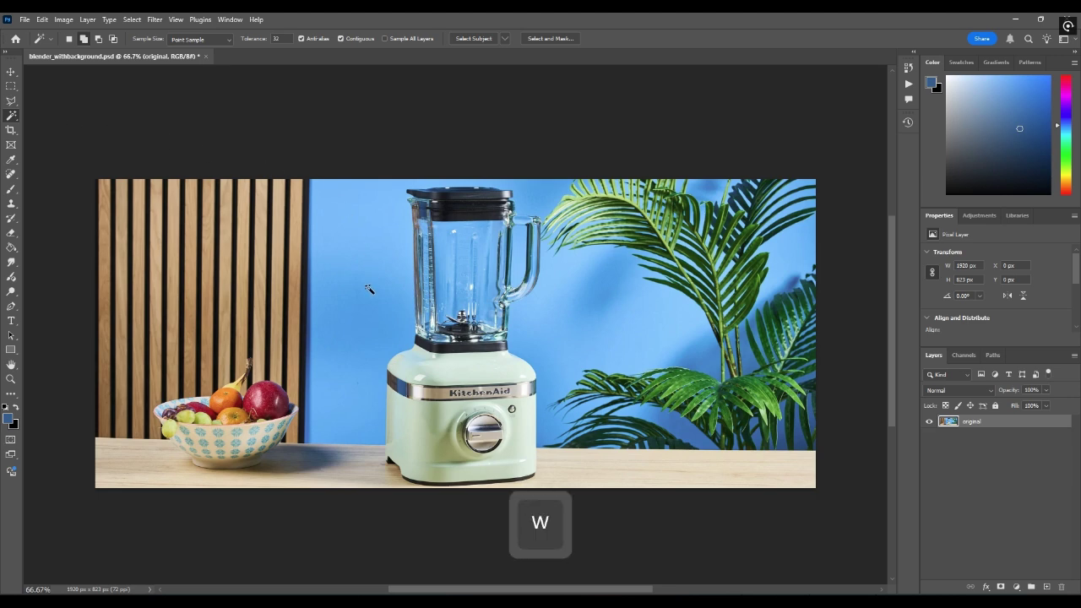
{"action": "key", "text": "w"}
{"action": "key", "text": "m"}
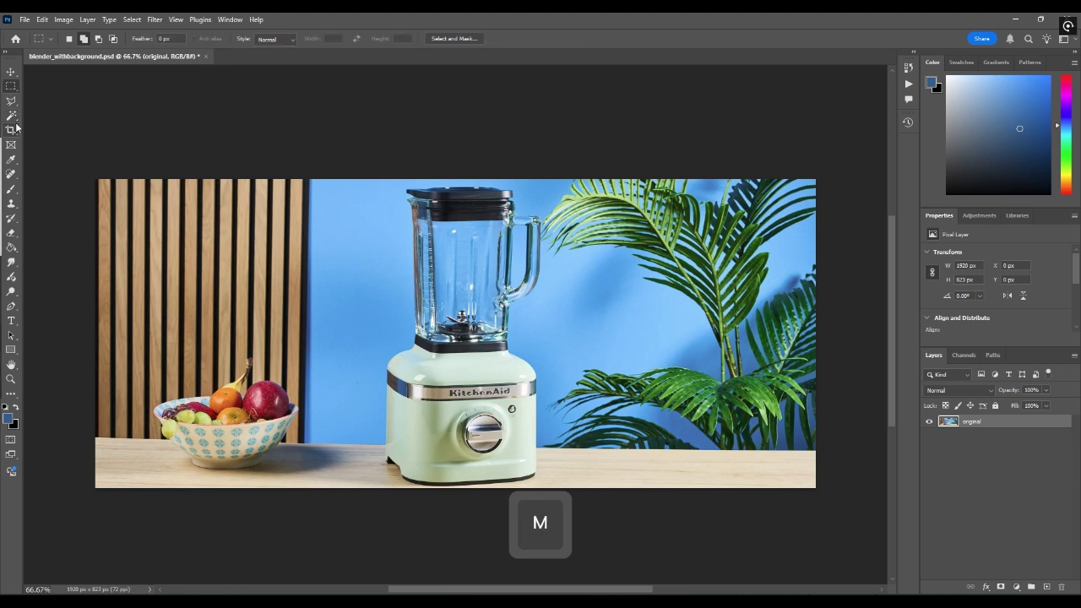
{"action": "key", "text": "v"}
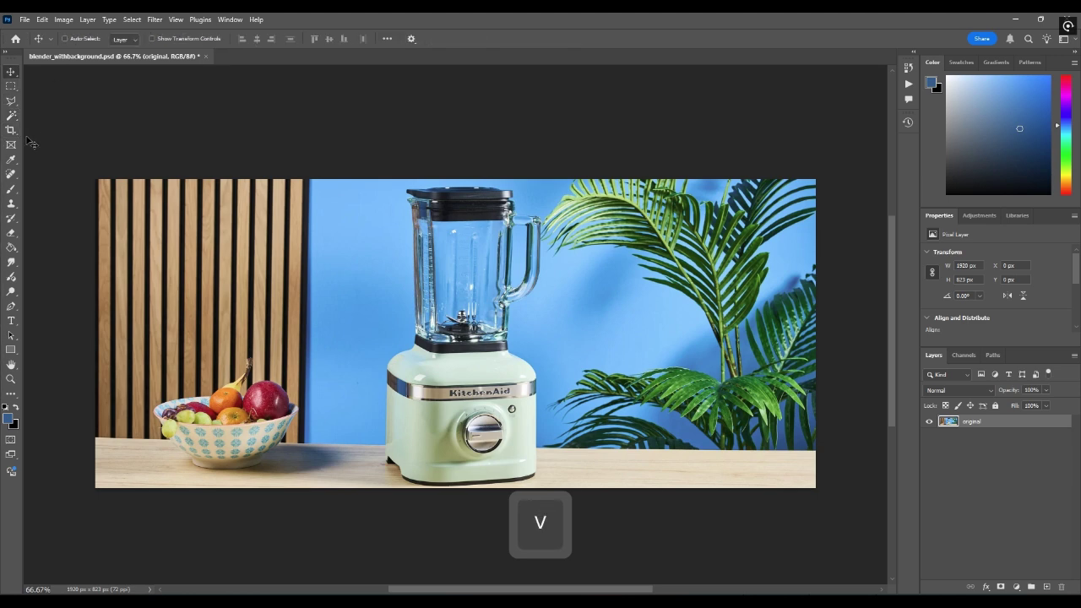
{"action": "key", "text": "w"}
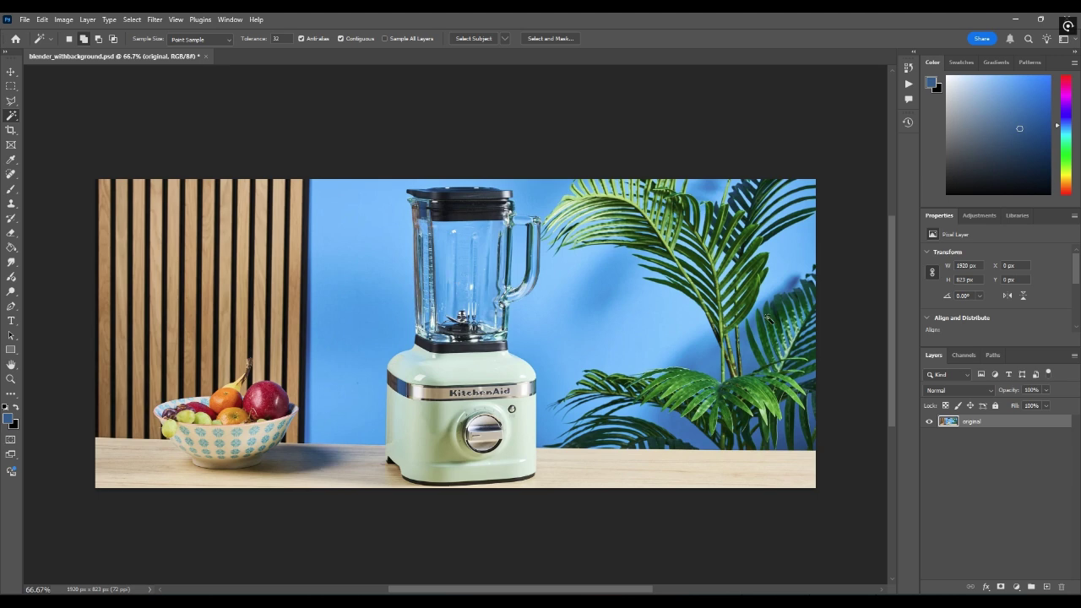
{"action": "left_click", "coordinate": [608, 266]}
Set the Magic Wand tolerance to 10, sample the blue wall beside the plant and clear the selection
{"action": "left_click", "coordinate": [276, 39]}
{"action": "type", "text": "10"}
{"action": "key", "text": "Return"}
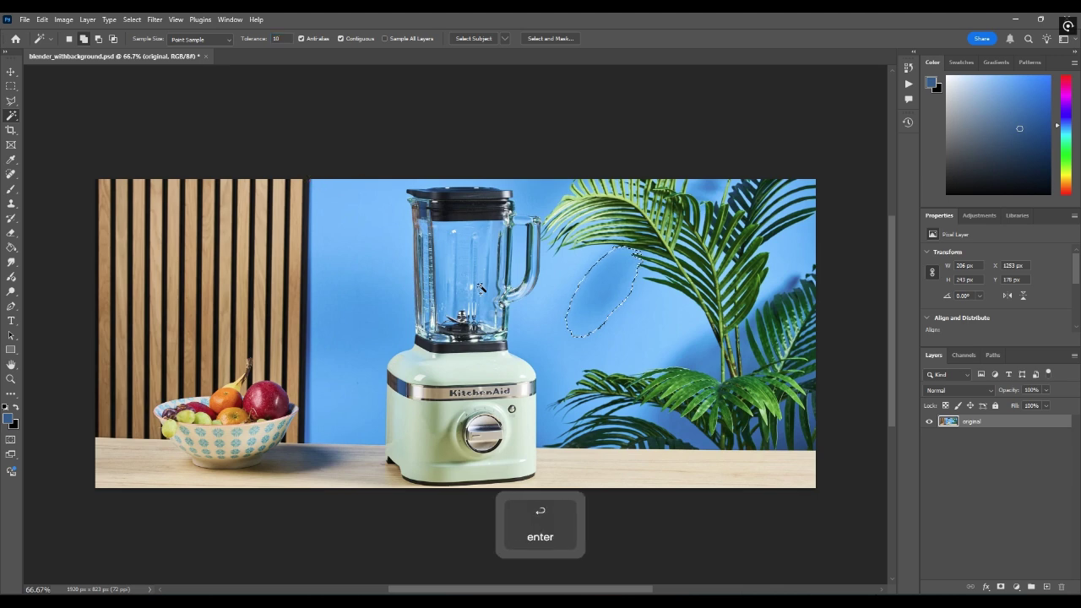
{"action": "key", "text": "ctrl+d"}
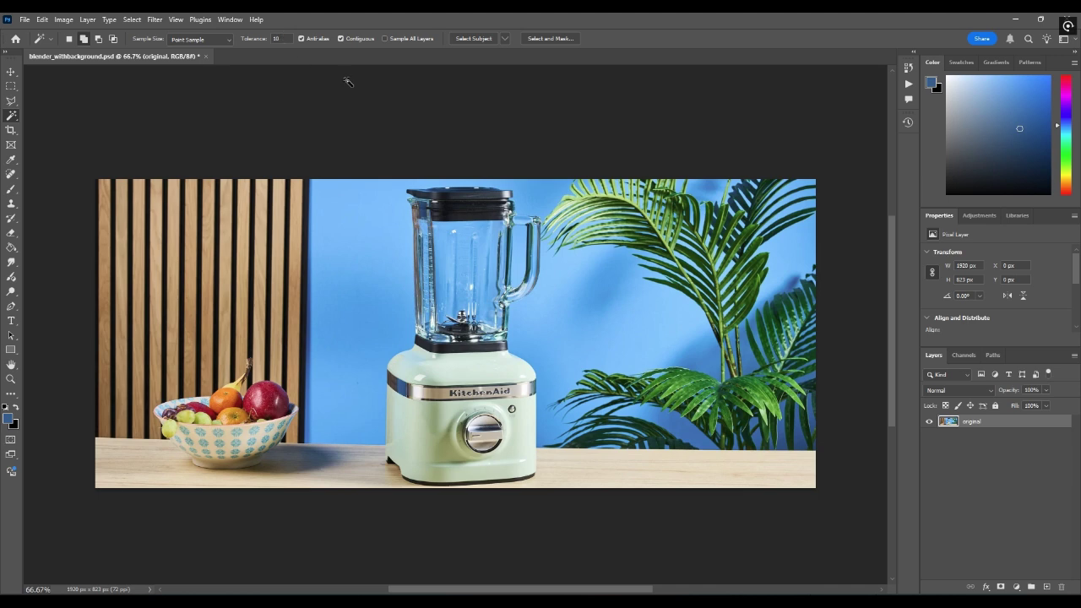
{"action": "mouse_move", "coordinate": [619, 284]}
{"action": "left_mouse_down"}
{"action": "mouse_move", "coordinate": [583, 309]}
{"action": "mouse_move", "coordinate": [633, 290]}
{"action": "left_mouse_up"}
{"action": "key", "text": "ctrl+d"}
Set the Magic Wand tolerance to 50, select the blue wall beside the plant and clear the selection
{"action": "left_click", "coordinate": [274, 39]}
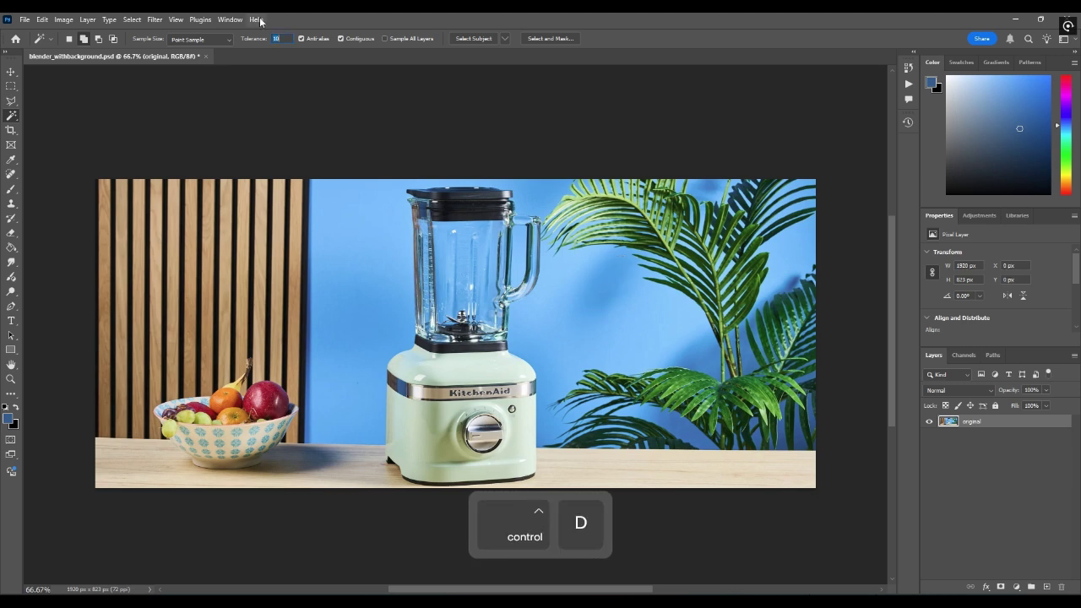
{"action": "type", "text": "50"}
{"action": "key", "text": "Return"}
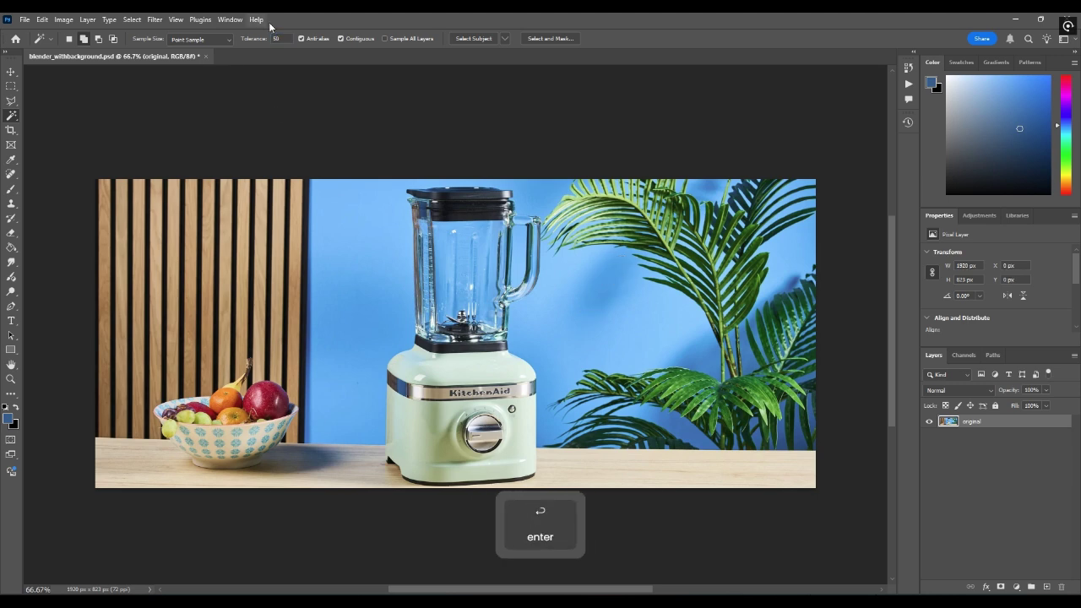
{"action": "left_click", "coordinate": [602, 276]}
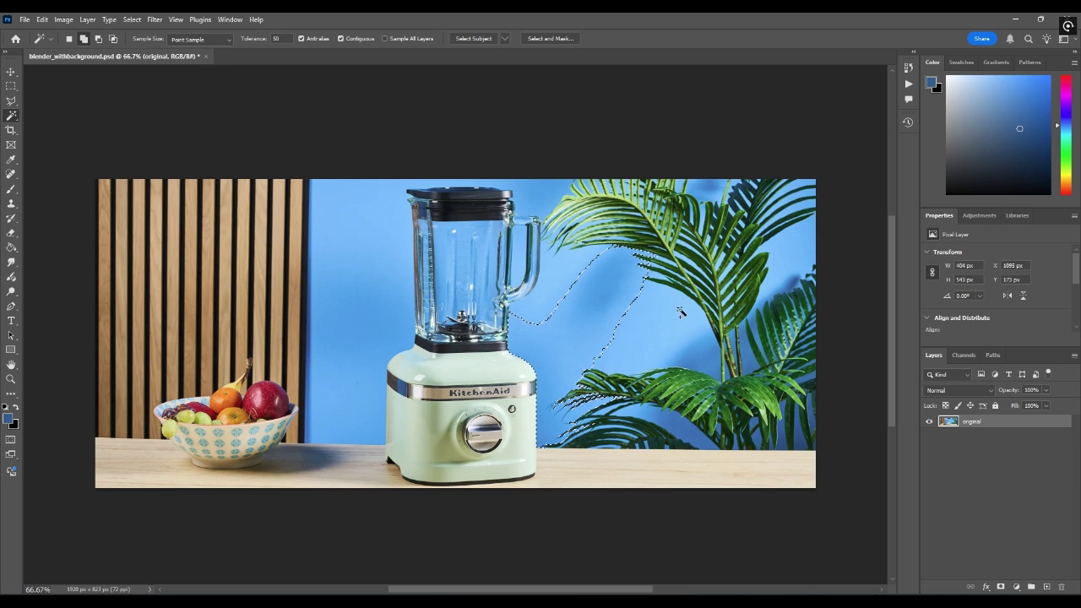
{"action": "key", "text": "ctrl+d"}
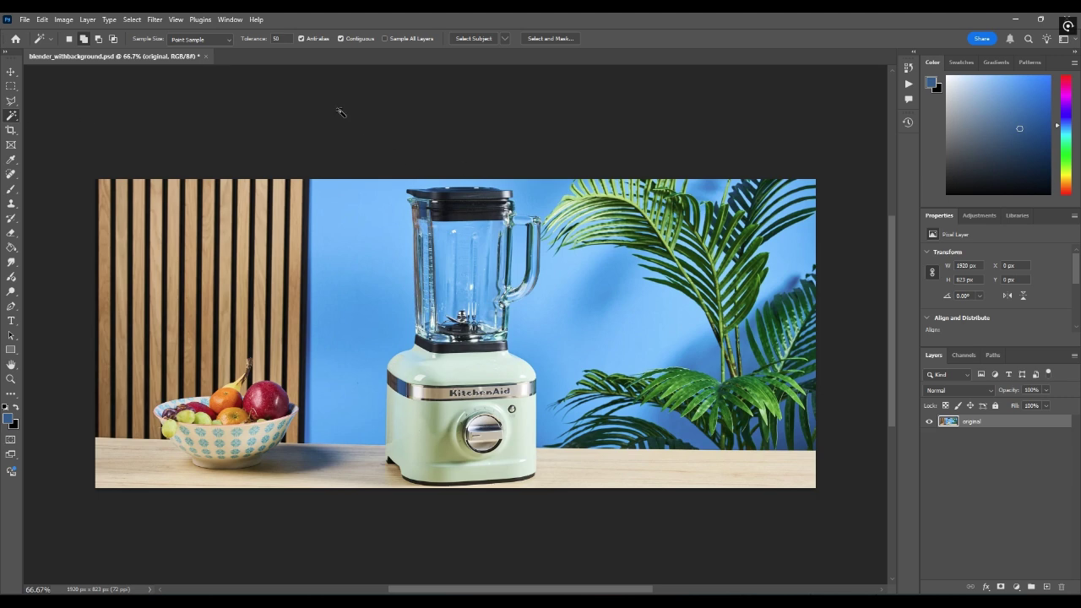
Set the Magic Wand tolerance to 30, select parts of the blender's lid and body, and clear the selection
{"action": "type", "text": "30"}
{"action": "key", "text": "Return"}
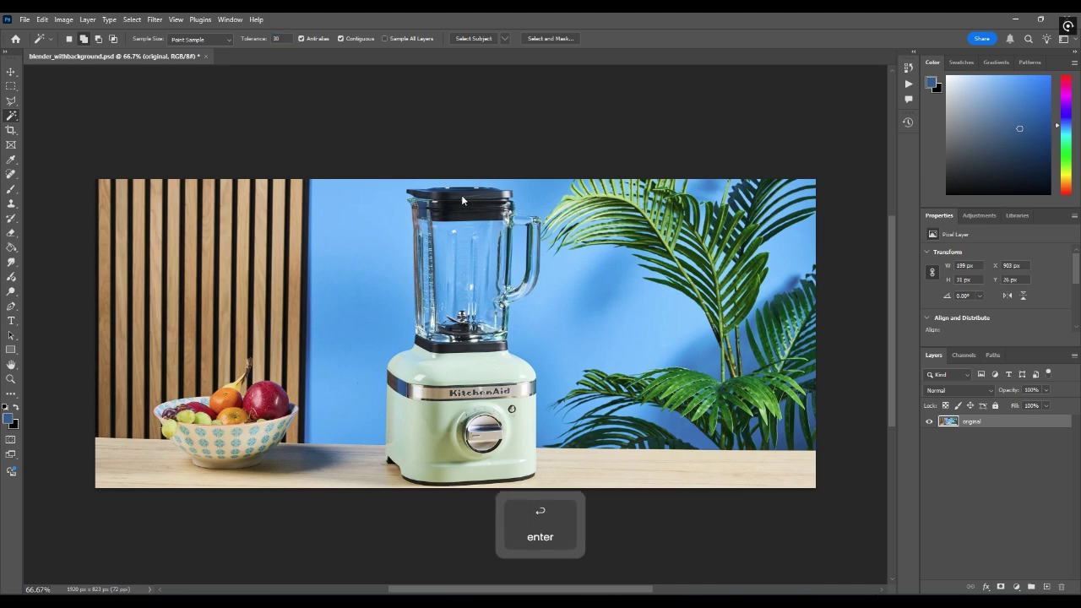
{"action": "left_click", "coordinate": [462, 196]}
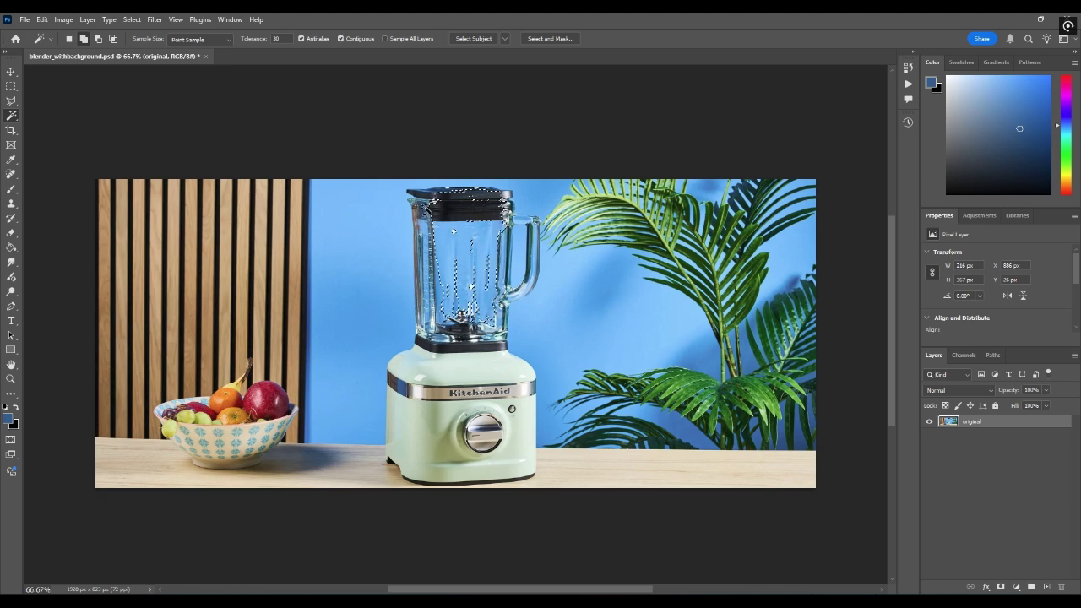
{"action": "left_click", "coordinate": [451, 376]}
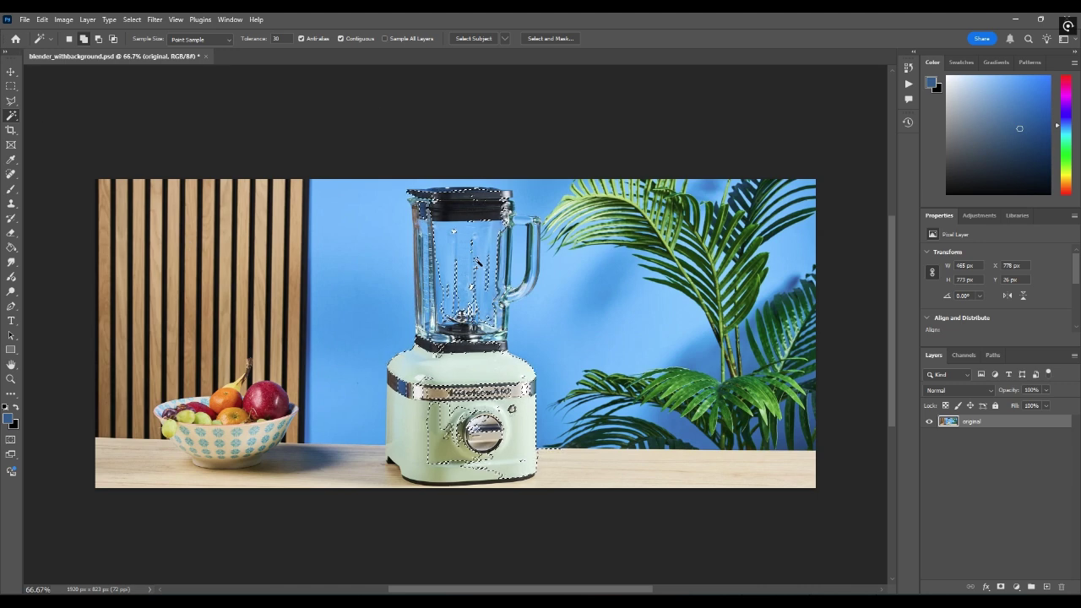
{"action": "key", "text": "ctrl+d"}
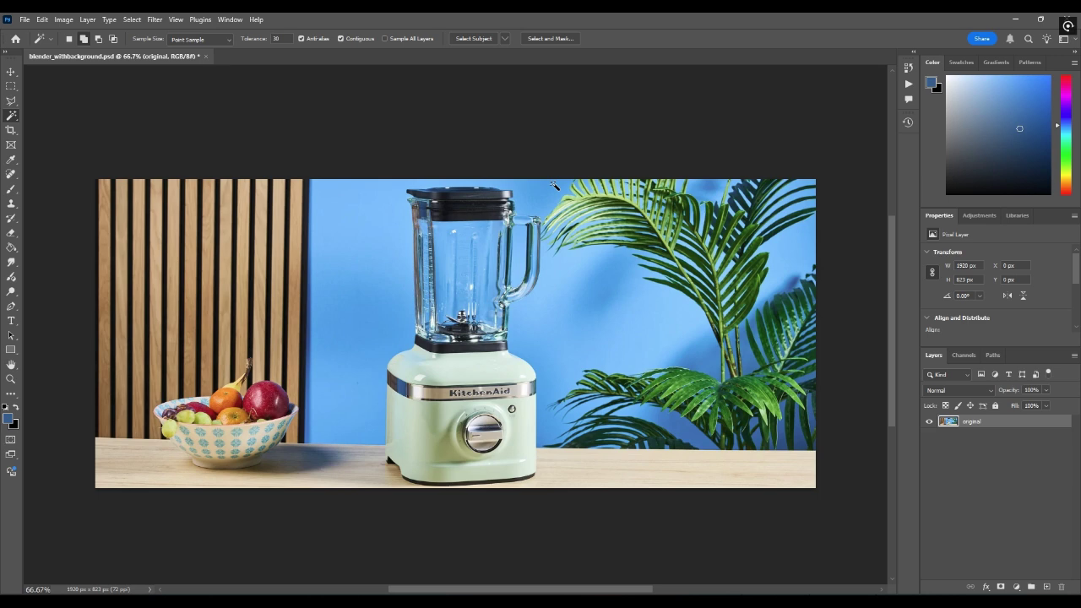
Switch to the Lasso tool, and from it to the Polygonal Lasso tool
{"action": "key", "text": "l"}
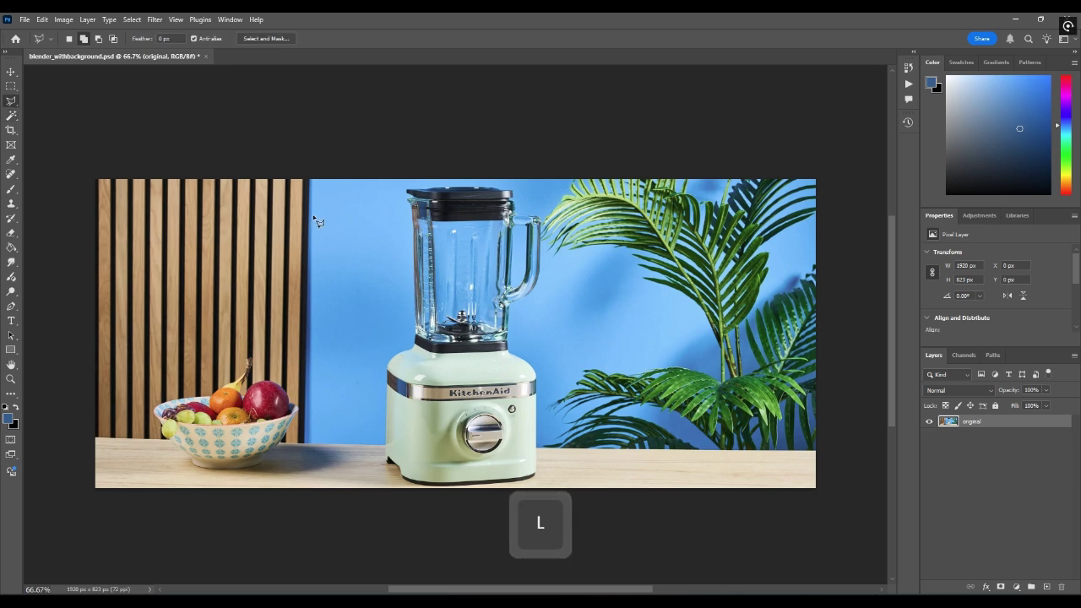
{"action": "right_click", "coordinate": [11, 101]}
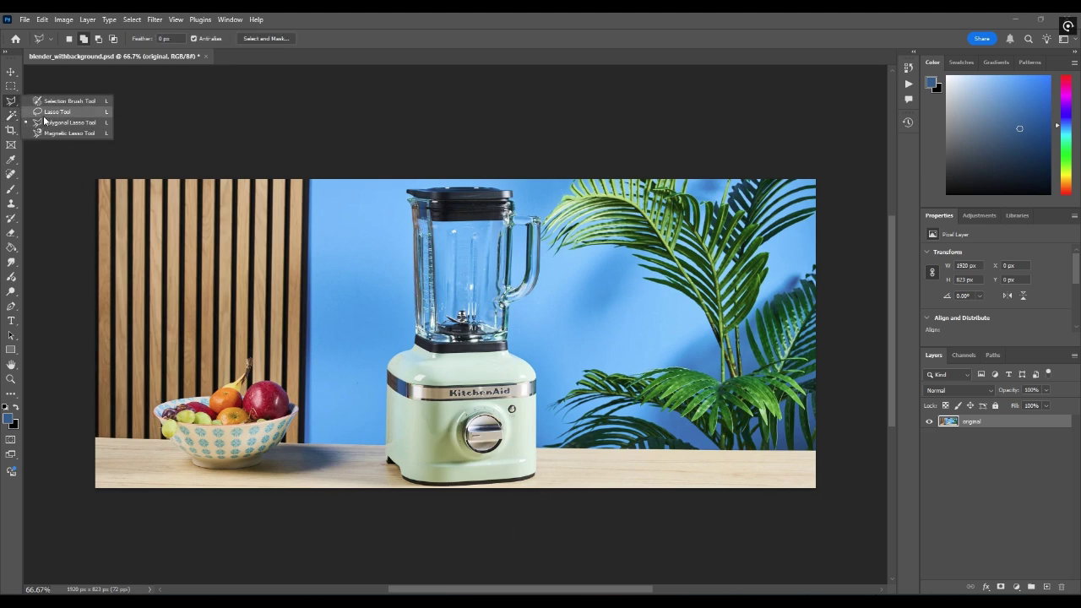
{"action": "left_click", "coordinate": [56, 111]}
{"action": "right_click", "coordinate": [11, 102]}
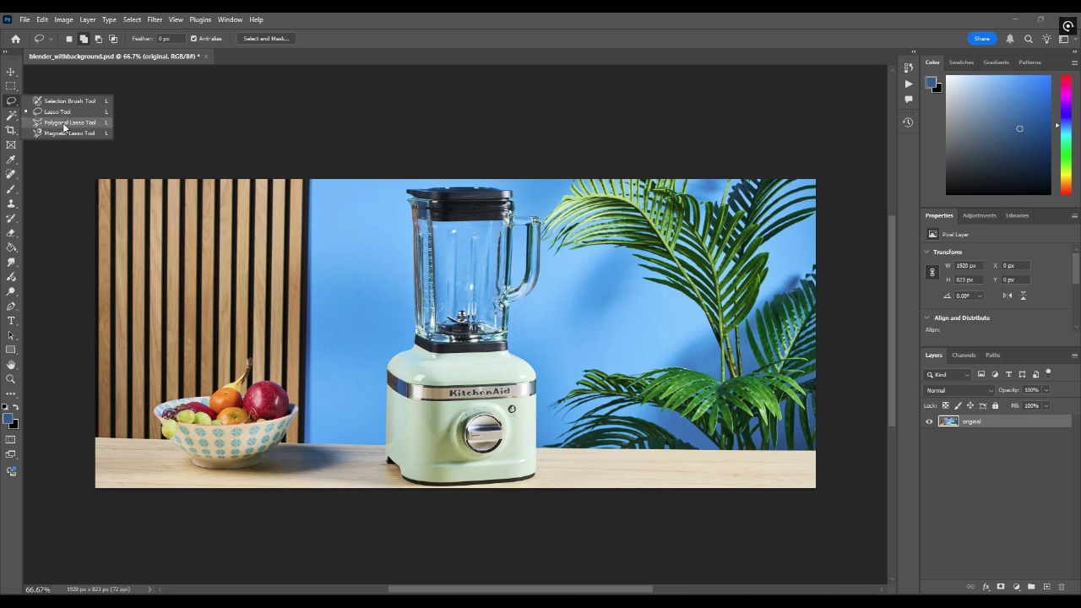
{"action": "left_click", "coordinate": [63, 123]}
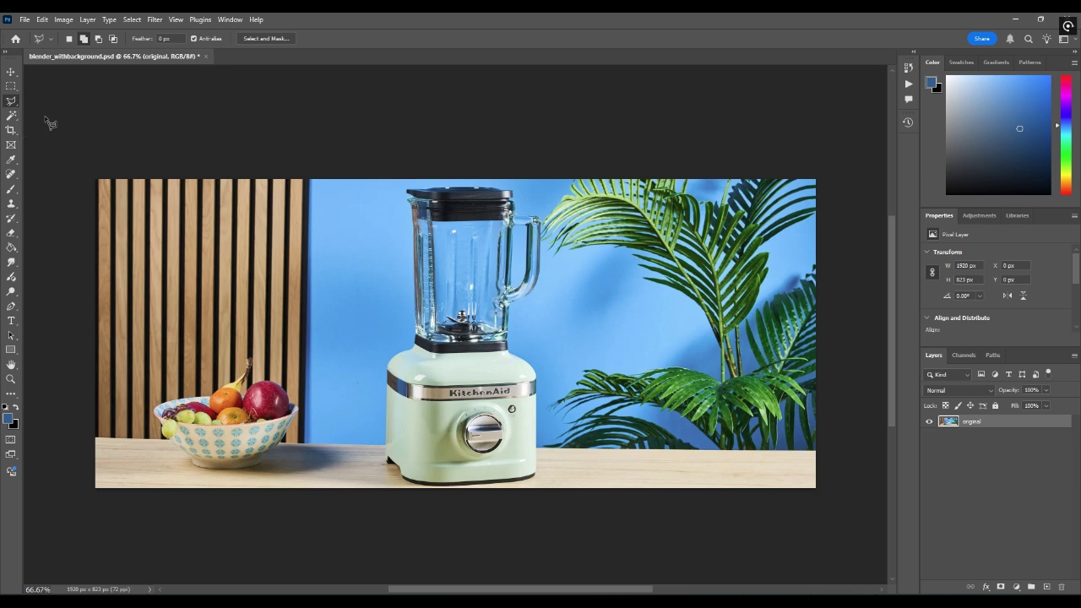
Outline the whole blender in one freehand loop with the Lasso tool
{"action": "right_click", "coordinate": [17, 108]}
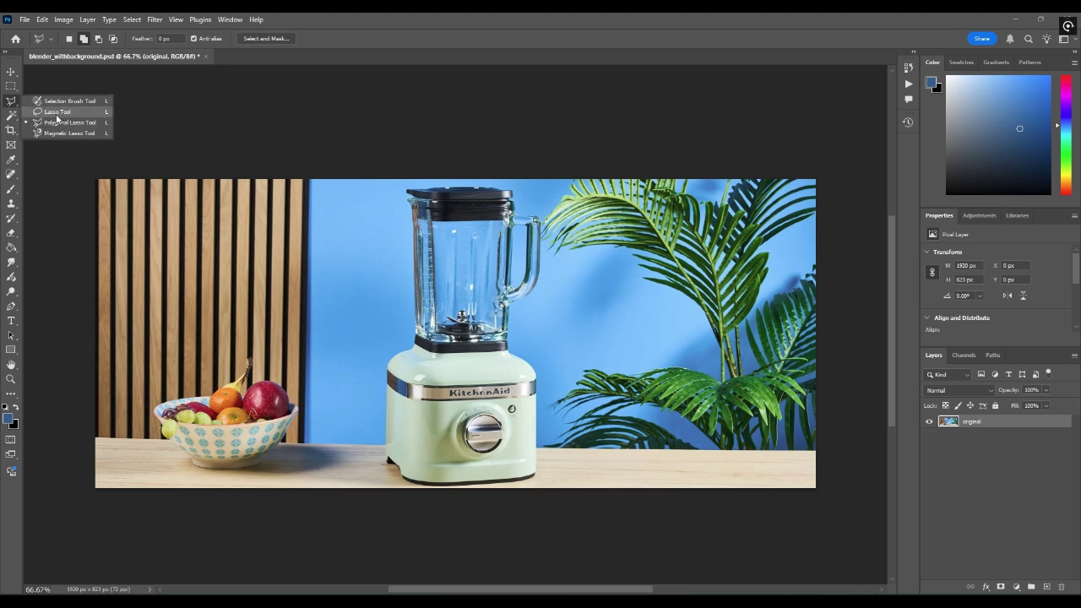
{"action": "left_click", "coordinate": [57, 112]}
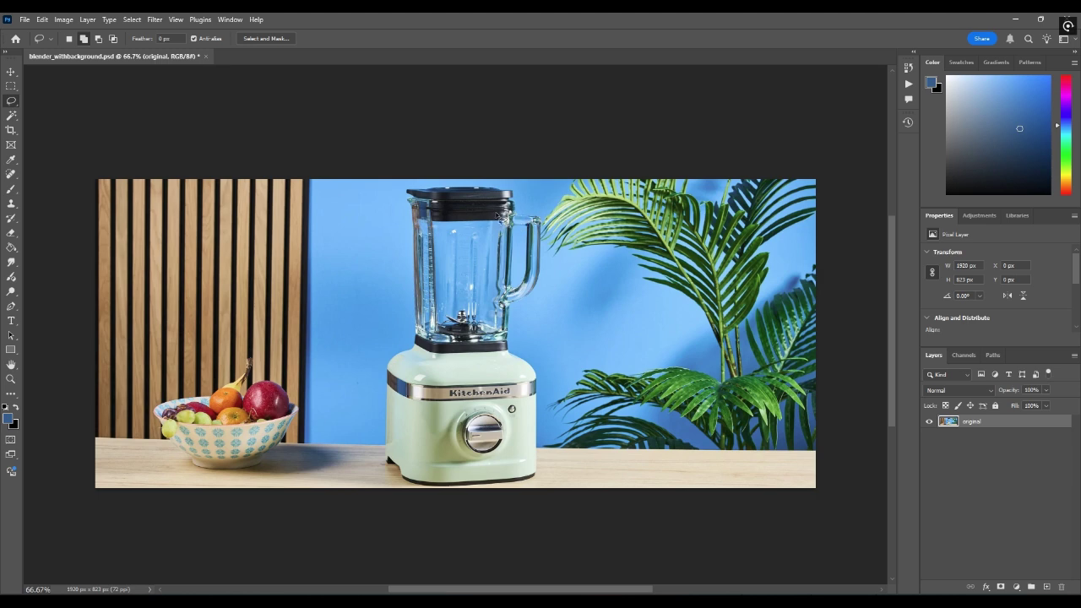
{"action": "mouse_move", "coordinate": [519, 210]}
{"action": "left_mouse_down"}
{"action": "mouse_move", "coordinate": [519, 192]}
{"action": "mouse_move", "coordinate": [500, 186]}
{"action": "mouse_move", "coordinate": [403, 193]}
{"action": "mouse_move", "coordinate": [408, 336]}
{"action": "mouse_move", "coordinate": [382, 367]}
{"action": "mouse_move", "coordinate": [387, 475]}
{"action": "mouse_move", "coordinate": [459, 493]}
{"action": "mouse_move", "coordinate": [540, 481]}
{"action": "mouse_move", "coordinate": [544, 382]}
{"action": "mouse_move", "coordinate": [513, 330]}
{"action": "mouse_move", "coordinate": [532, 299]}
{"action": "left_mouse_up"}
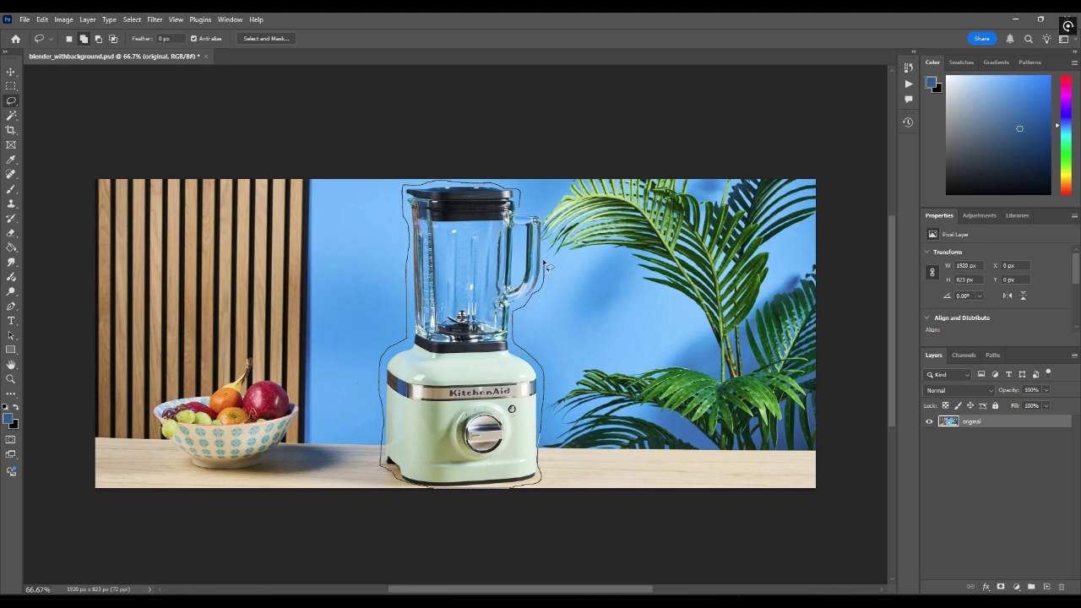
{"action": "left_click_drag", "start_coordinate": [522, 210], "coordinate": [523, 213]}
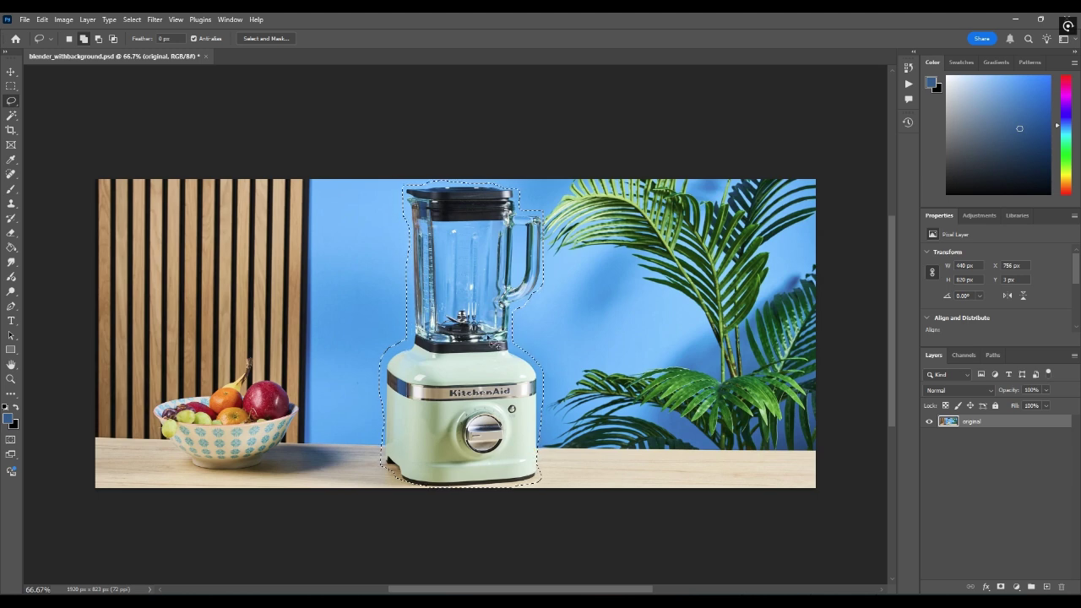
Subtract the strip of blue wall along the jug's left side and the base's left shoulder from the lasso selection
{"action": "left_click", "coordinate": [98, 39]}
{"action": "key", "text": "ctrl+equal"}
{"action": "key", "text": "ctrl+equal"}
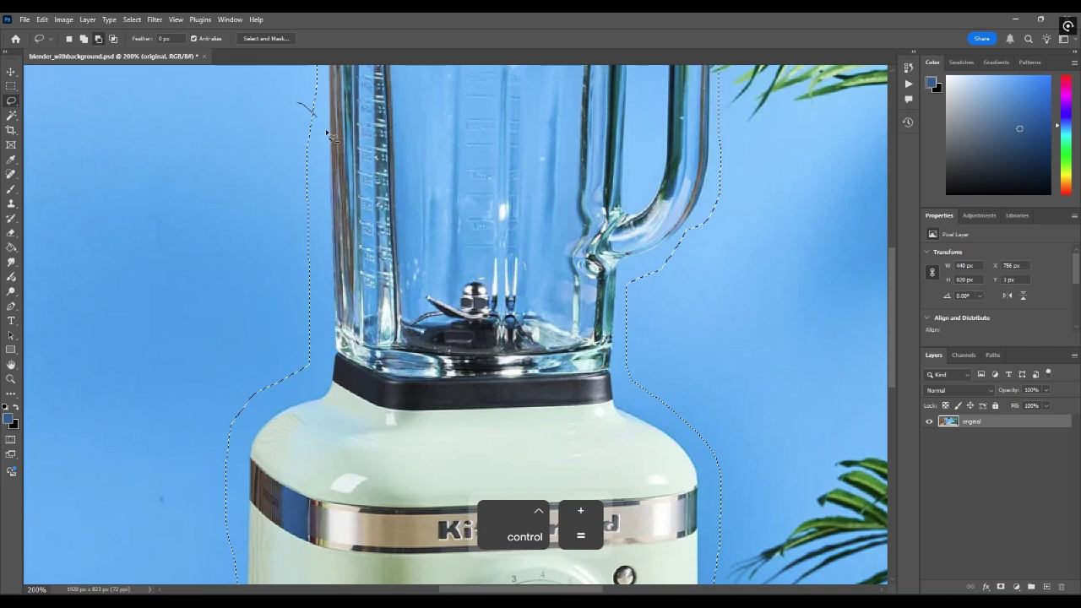
{"action": "left_click_drag", "start_coordinate": [298, 102], "coordinate": [330, 152]}
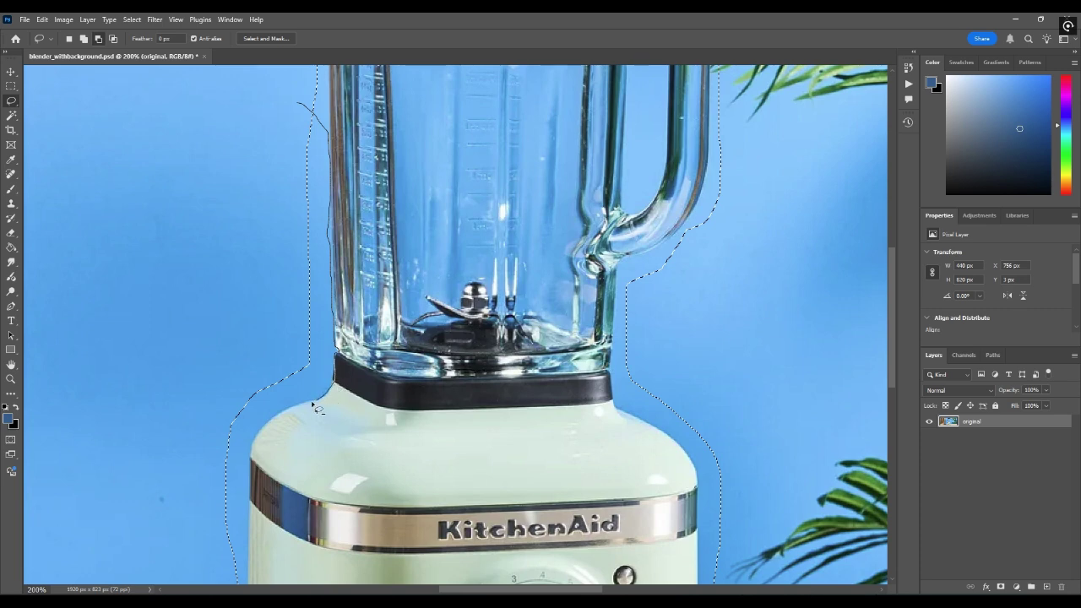
{"action": "left_click_drag", "start_coordinate": [221, 319], "coordinate": [202, 171]}
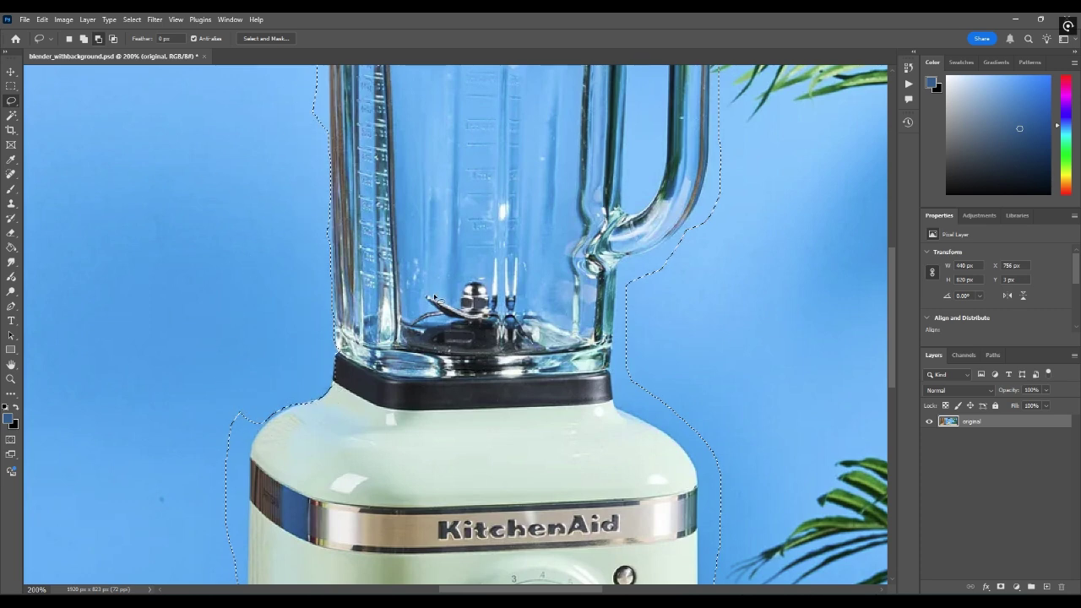
Clear the blender selection and switch to the Polygonal Lasso tool
{"action": "key", "text": "ctrl+d"}
{"action": "key", "text": "z"}
{"action": "mouse_move", "coordinate": [550, 346]}
{"action": "left_mouse_down"}
{"action": "mouse_move", "coordinate": [452, 331]}
{"action": "mouse_move", "coordinate": [316, 351]}
{"action": "left_mouse_up"}
{"action": "key", "text": "space"}
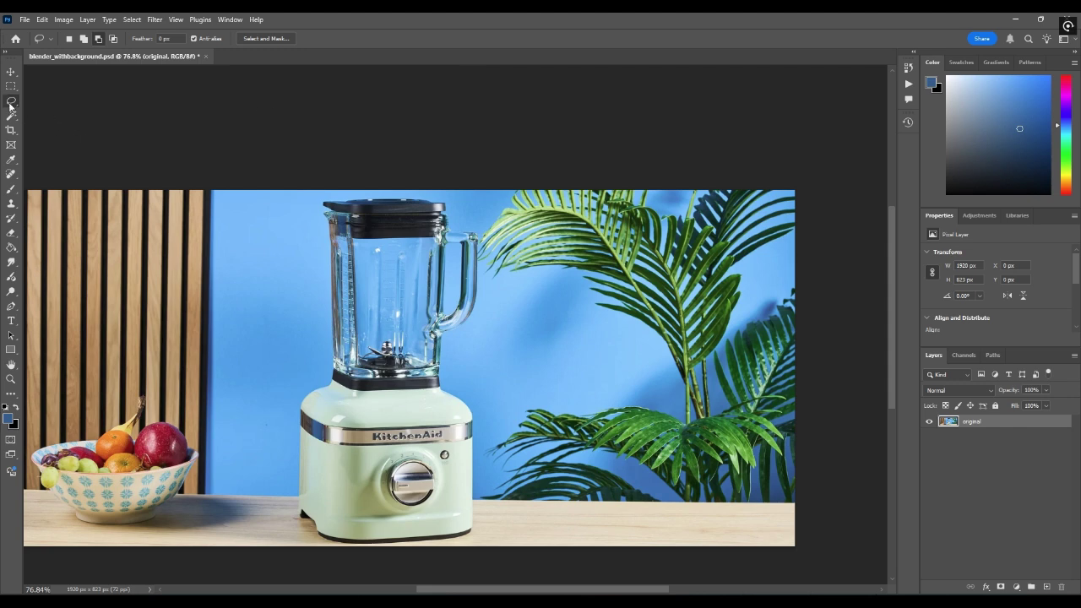
{"action": "right_click", "coordinate": [11, 105]}
{"action": "left_click", "coordinate": [50, 116]}
{"action": "right_click", "coordinate": [10, 103]}
{"action": "left_click", "coordinate": [50, 117]}
Draw a rough zigzag polygonal selection across the lid, upper jug and wall, and clear it
{"action": "key", "text": "ctrl+equal"}
{"action": "key", "text": "ctrl+equal"}
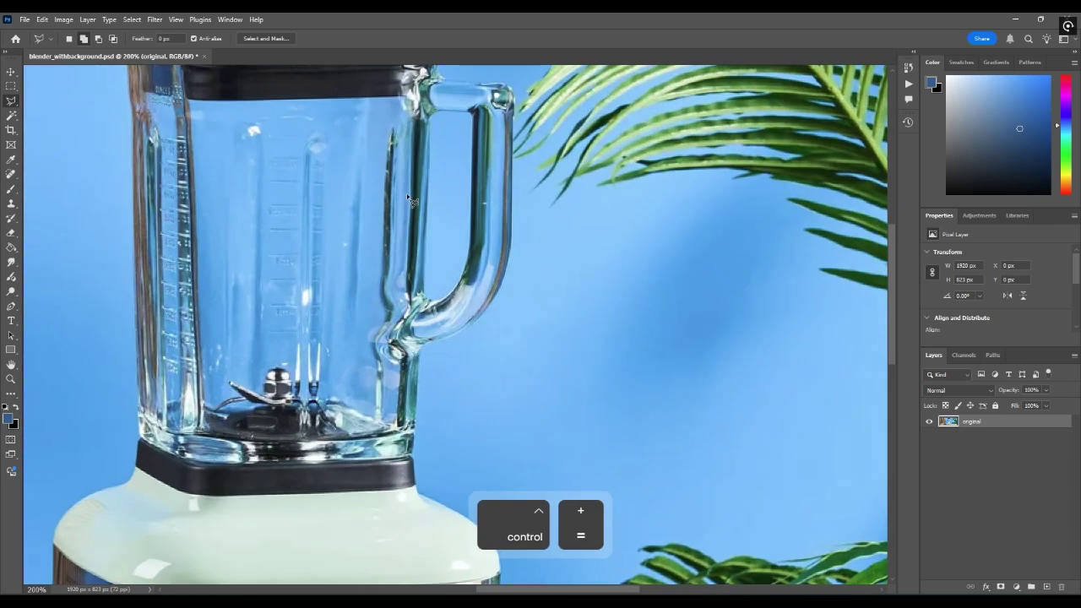
{"action": "left_click_drag", "start_coordinate": [406, 193], "coordinate": [588, 323]}
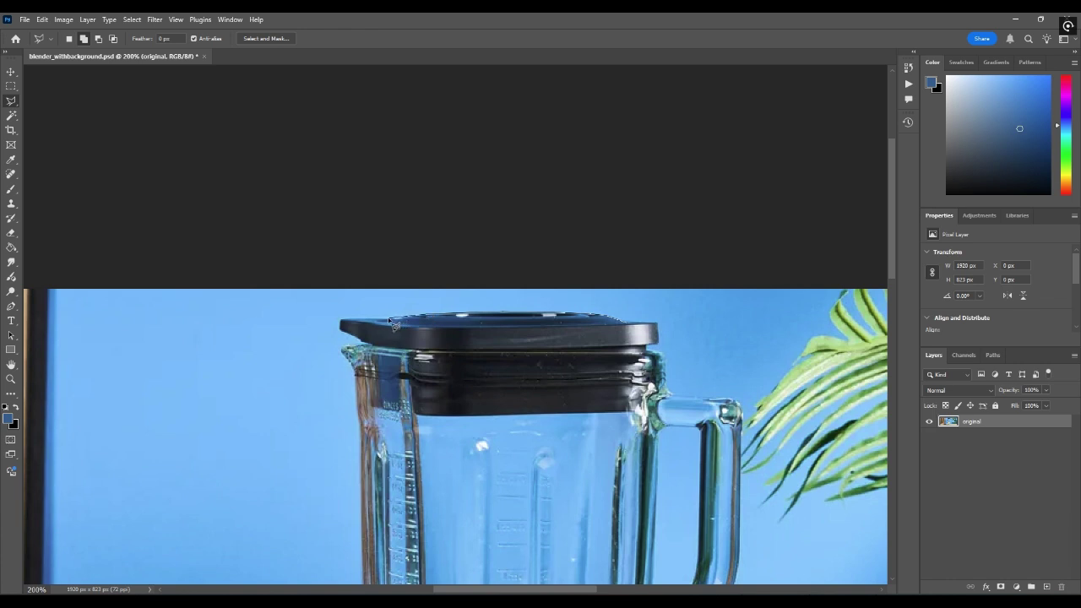
{"action": "left_click", "coordinate": [325, 436]}
{"action": "left_click", "coordinate": [252, 504]}
{"action": "left_click", "coordinate": [479, 487]}
{"action": "left_click", "coordinate": [544, 434]}
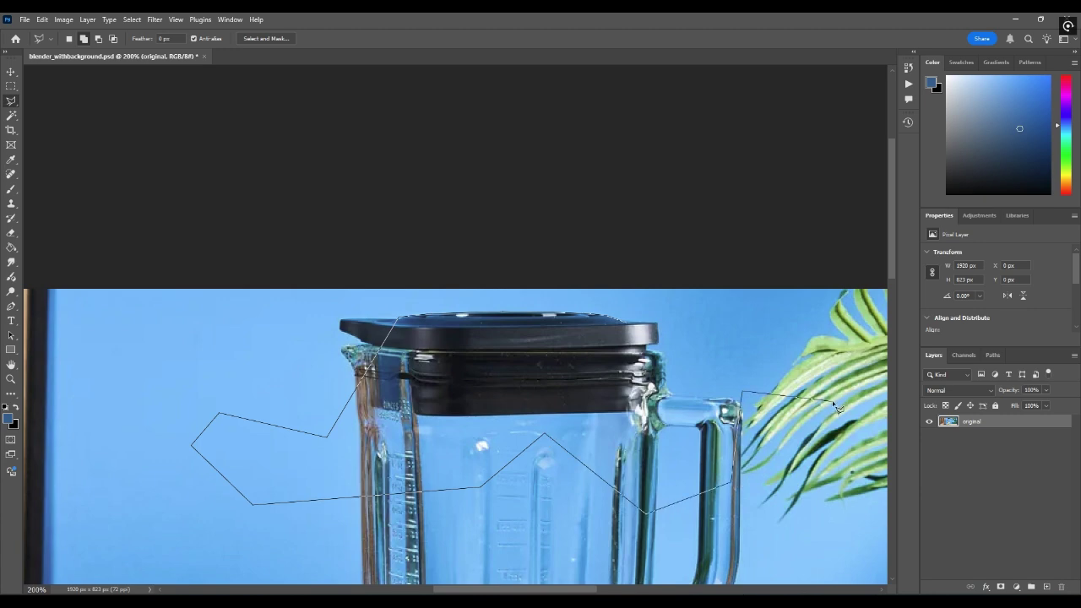
{"action": "double_click", "coordinate": [691, 357]}
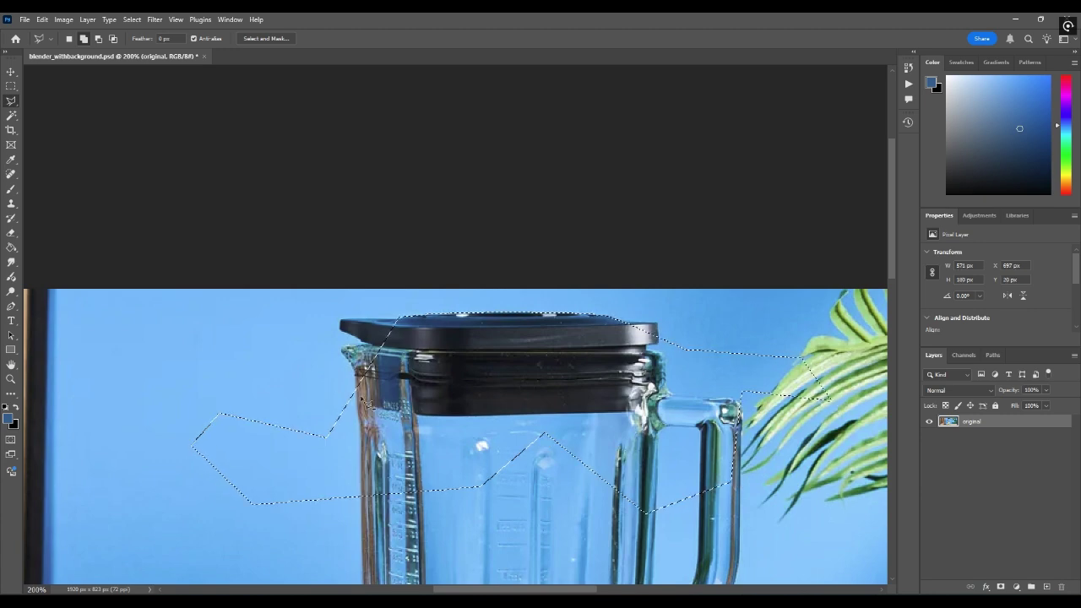
{"action": "key", "text": "space"}
{"action": "left_click_drag", "start_coordinate": [365, 368], "coordinate": [309, 218]}
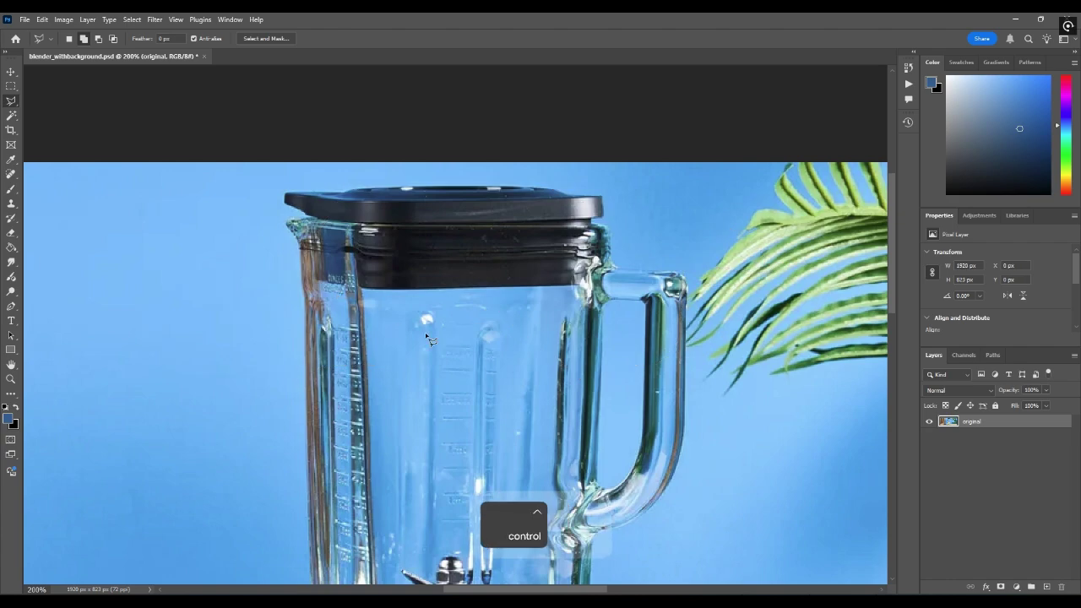
{"action": "scroll", "coordinate": [446, 358], "scroll_direction": "down", "scroll_amount": 5}
{"action": "left_click_drag", "start_coordinate": [445, 358], "coordinate": [429, 298]}
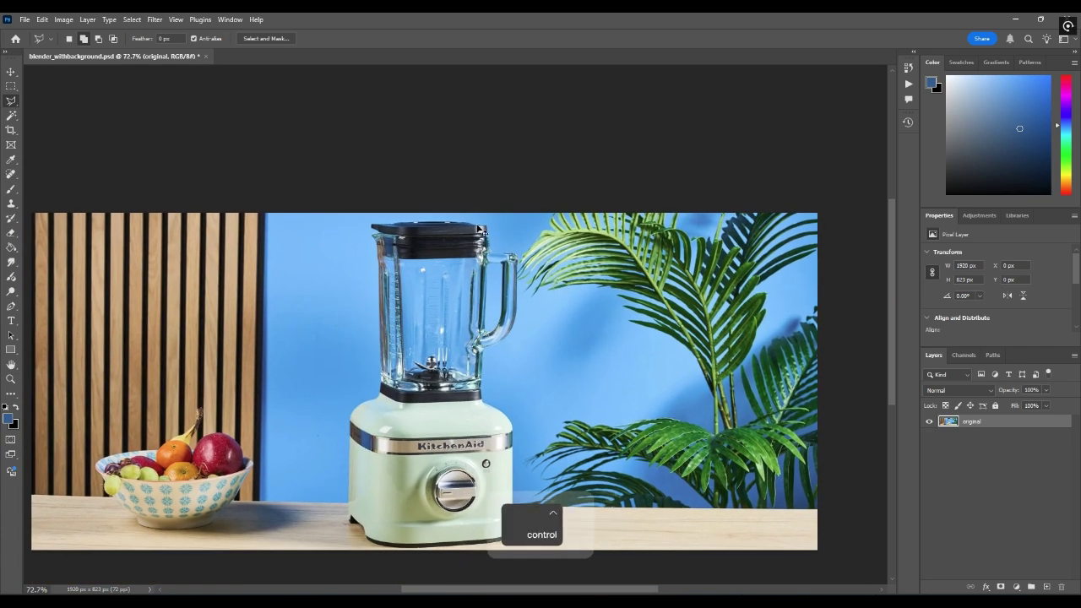
Start a polygonal lasso outline at the lid's right corner and trace the lid's top edge round to the jug's spout
{"action": "key", "text": "ctrl+plus"}
{"action": "key", "text": "ctrl+plus"}
{"action": "scroll", "coordinate": [452, 208], "scroll_direction": "up", "scroll_amount": 3}
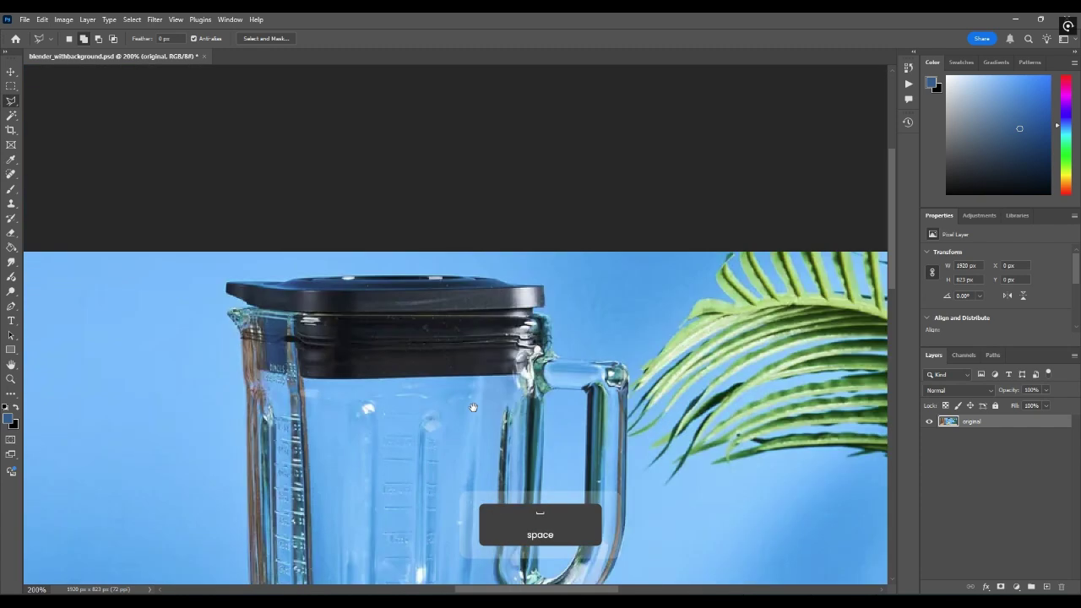
{"action": "key", "text": "ctrl+plus"}
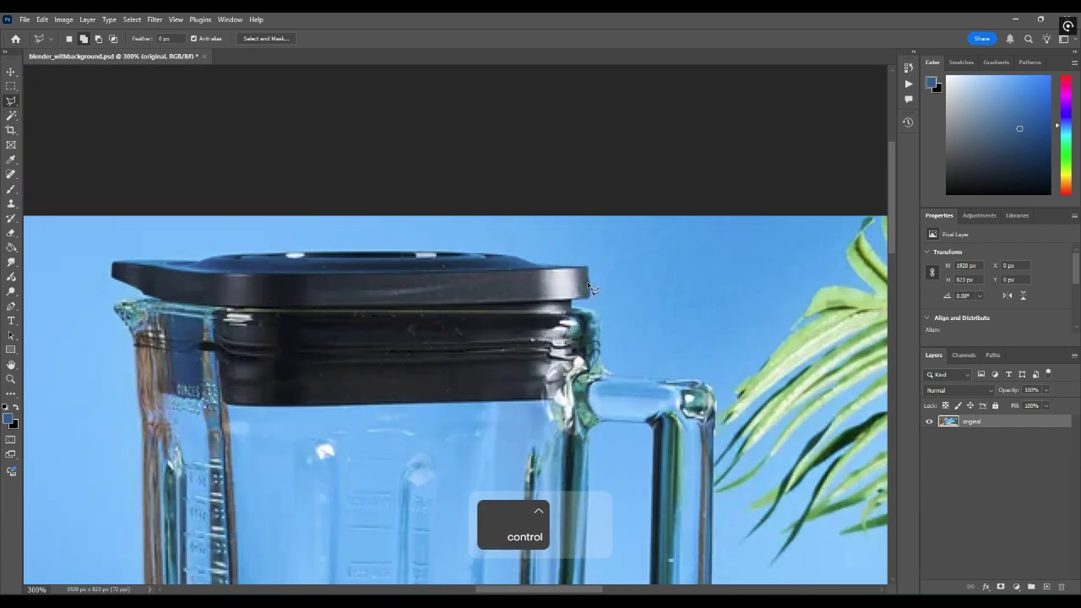
{"action": "left_click", "coordinate": [589, 270]}
{"action": "left_click", "coordinate": [541, 261]}
{"action": "left_click", "coordinate": [495, 253]}
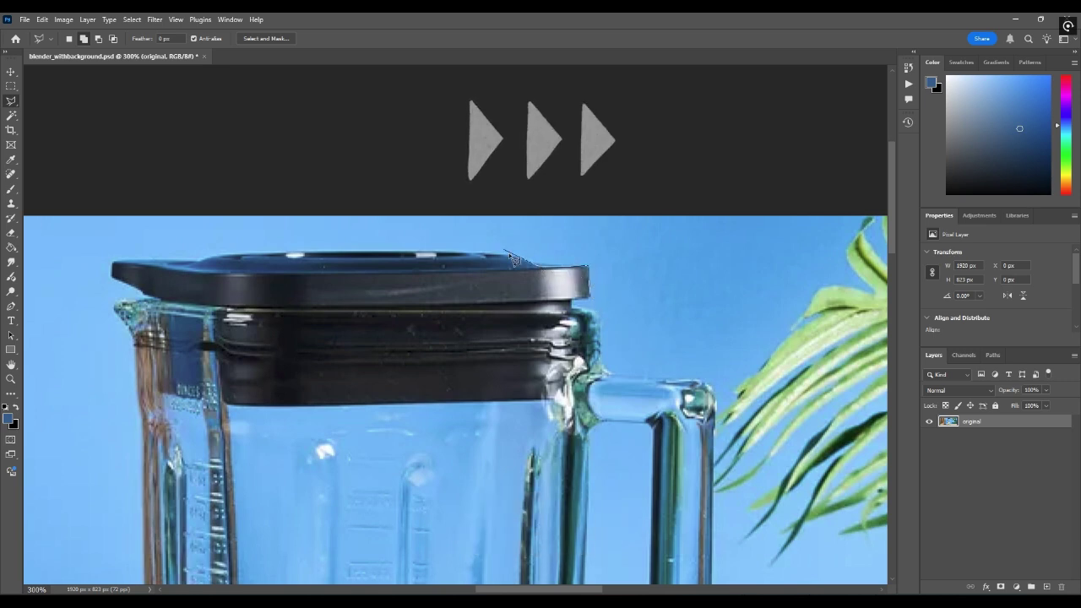
{"action": "left_click", "coordinate": [354, 252]}
{"action": "left_click", "coordinate": [253, 252]}
{"action": "left_click", "coordinate": [156, 256]}
{"action": "left_click", "coordinate": [112, 264]}
{"action": "left_click", "coordinate": [113, 281]}
{"action": "left_click", "coordinate": [115, 301]}
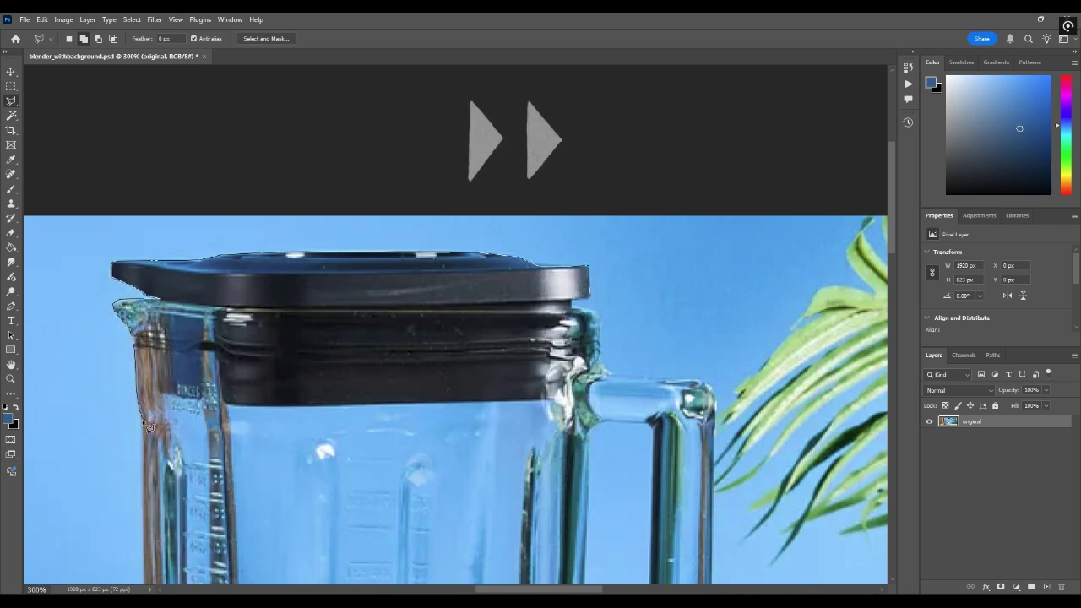
Continue the polygonal outline down the jug's left side and the black collar to the base's left shoulder
{"action": "key", "text": "space"}
{"action": "left_click_drag", "start_coordinate": [161, 446], "coordinate": [257, 184]}
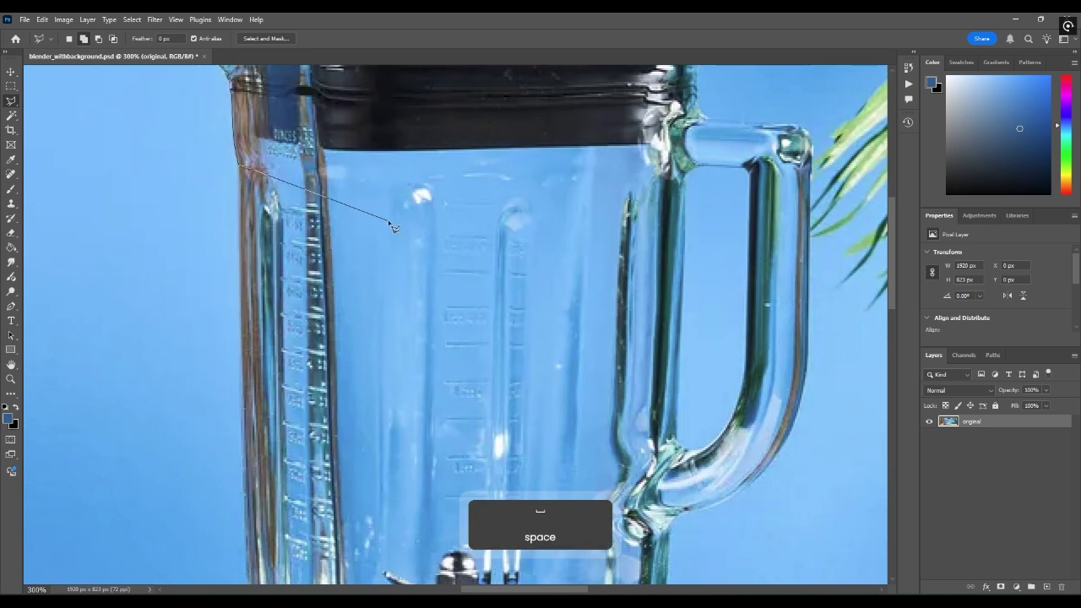
{"action": "key", "text": "space"}
{"action": "left_click_drag", "start_coordinate": [379, 222], "coordinate": [454, 250]}
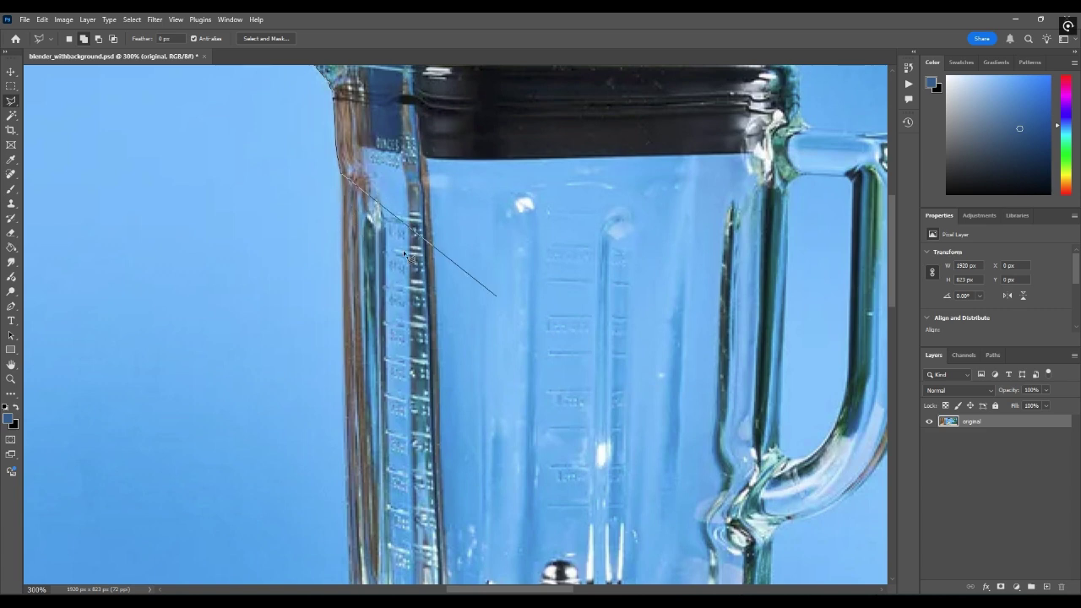
{"action": "scroll", "coordinate": [506, 289], "scroll_direction": "right", "scroll_amount": 2}
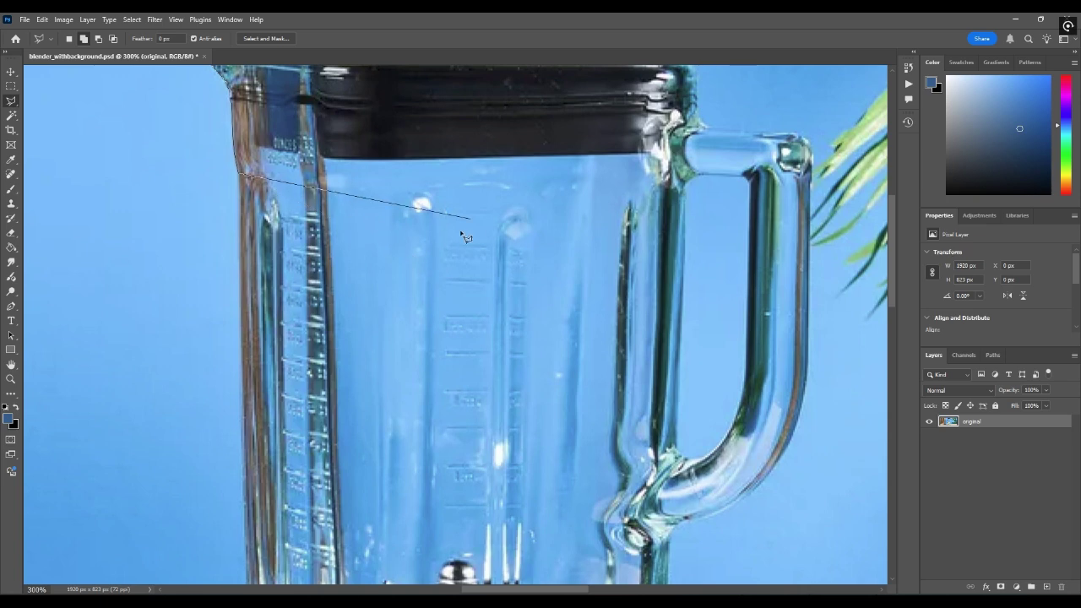
{"action": "key", "text": "space"}
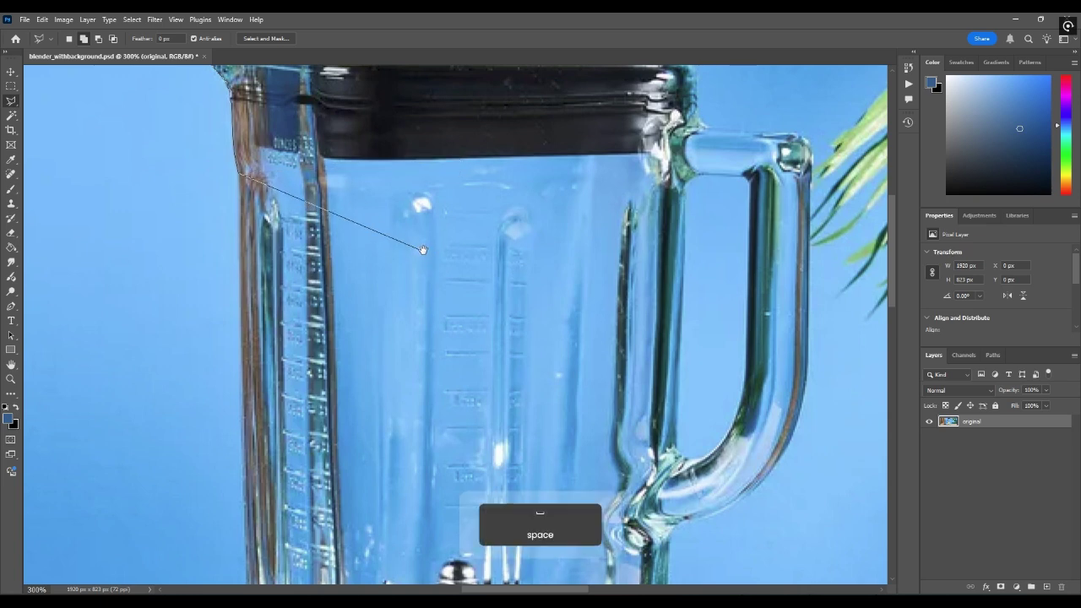
{"action": "mouse_move", "coordinate": [438, 221]}
{"action": "left_mouse_down"}
{"action": "mouse_move", "coordinate": [534, 281]}
{"action": "mouse_move", "coordinate": [425, 305]}
{"action": "mouse_move", "coordinate": [528, 376]}
{"action": "mouse_move", "coordinate": [504, 272]}
{"action": "mouse_move", "coordinate": [557, 260]}
{"action": "left_mouse_up"}
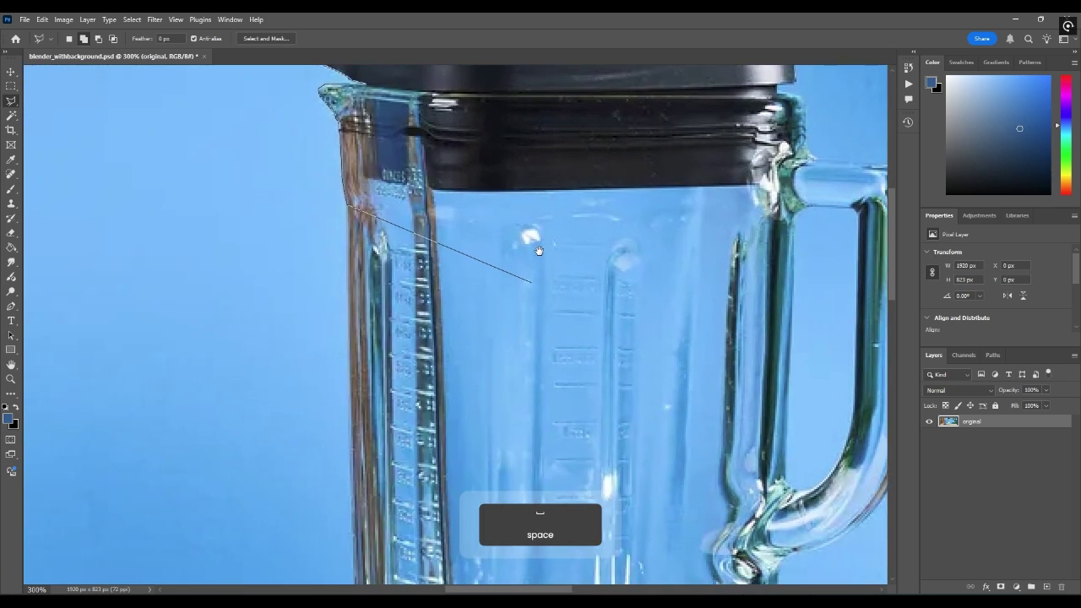
{"action": "left_click", "coordinate": [348, 218]}
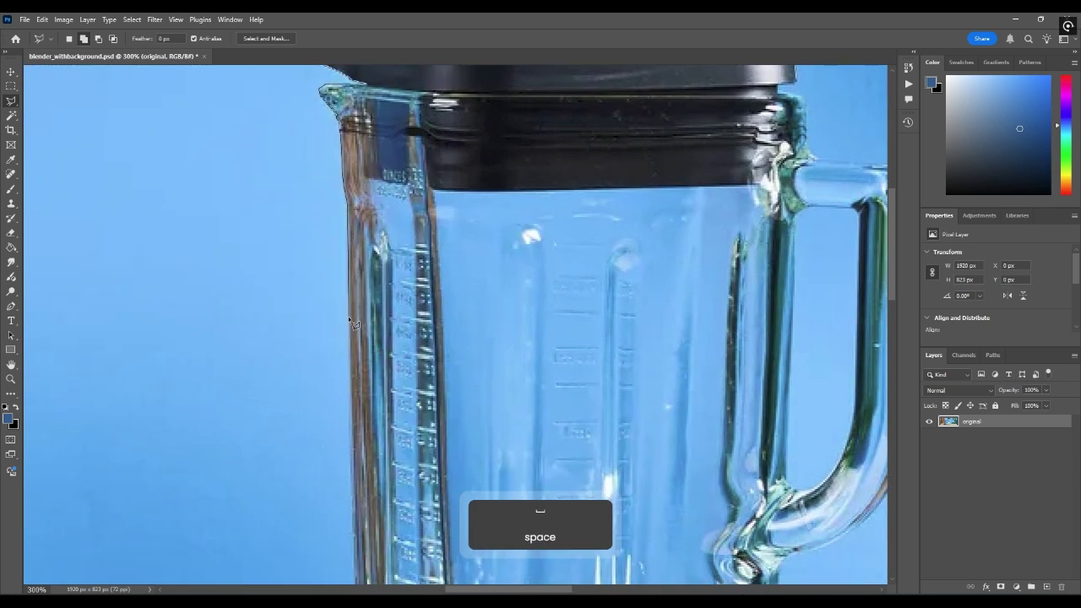
{"action": "left_click", "coordinate": [350, 320]}
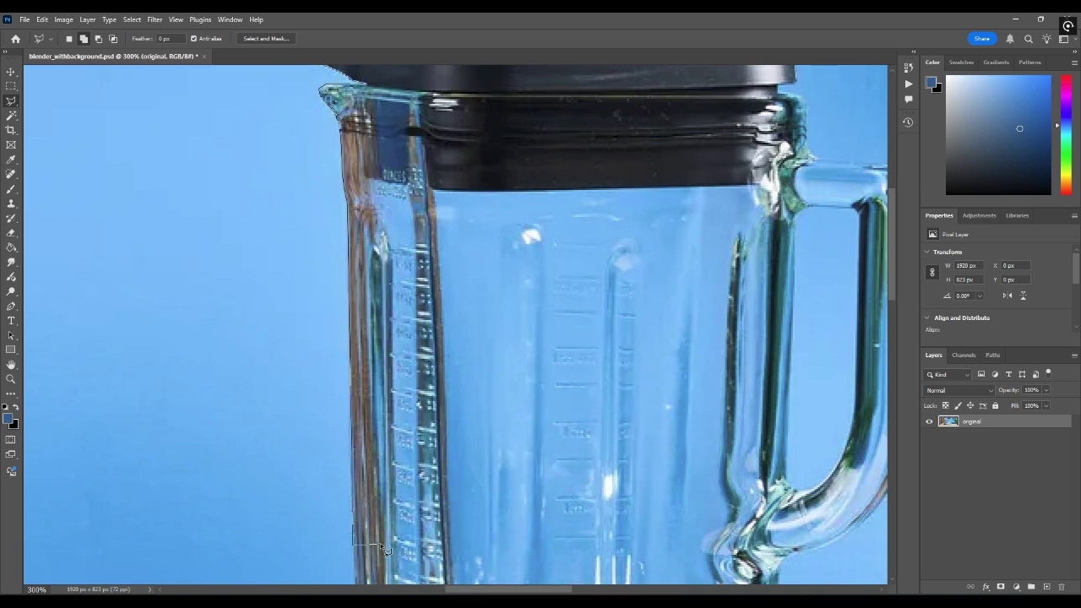
{"action": "key", "text": "space"}
{"action": "left_click_drag", "start_coordinate": [413, 523], "coordinate": [388, 228]}
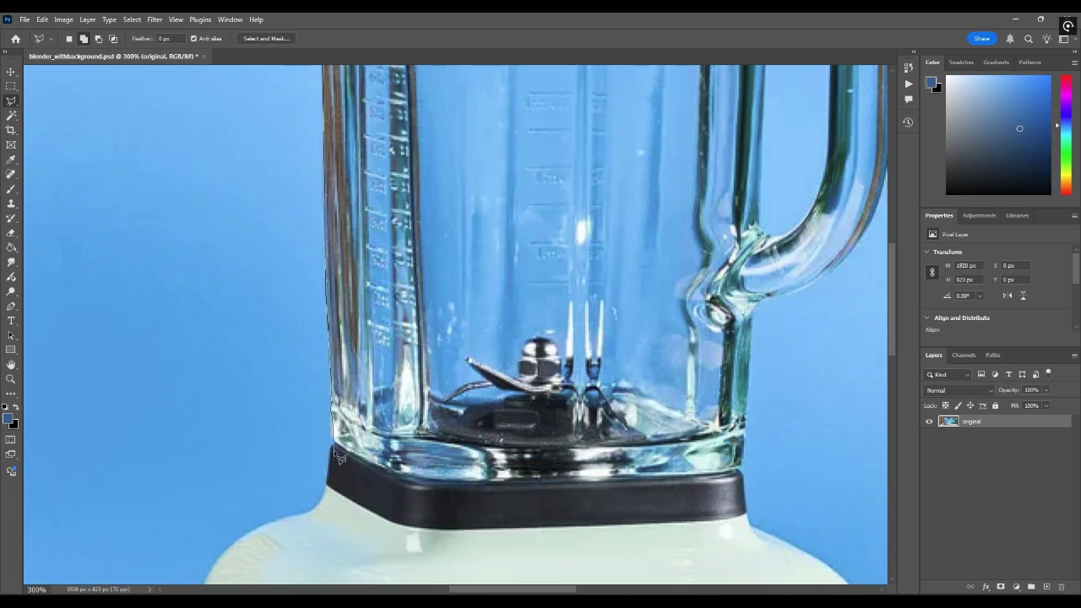
{"action": "mouse_move", "coordinate": [338, 451]}
{"action": "left_mouse_down"}
{"action": "mouse_move", "coordinate": [325, 495]}
{"action": "mouse_move", "coordinate": [288, 526]}
{"action": "left_mouse_up"}
Trace the polygonal outline around the base's left shoulder and down its left side to the foot
{"action": "key", "text": "space"}
{"action": "mouse_move", "coordinate": [440, 509]}
{"action": "left_mouse_down"}
{"action": "mouse_move", "coordinate": [678, 128]}
{"action": "mouse_move", "coordinate": [712, 255]}
{"action": "left_mouse_up"}
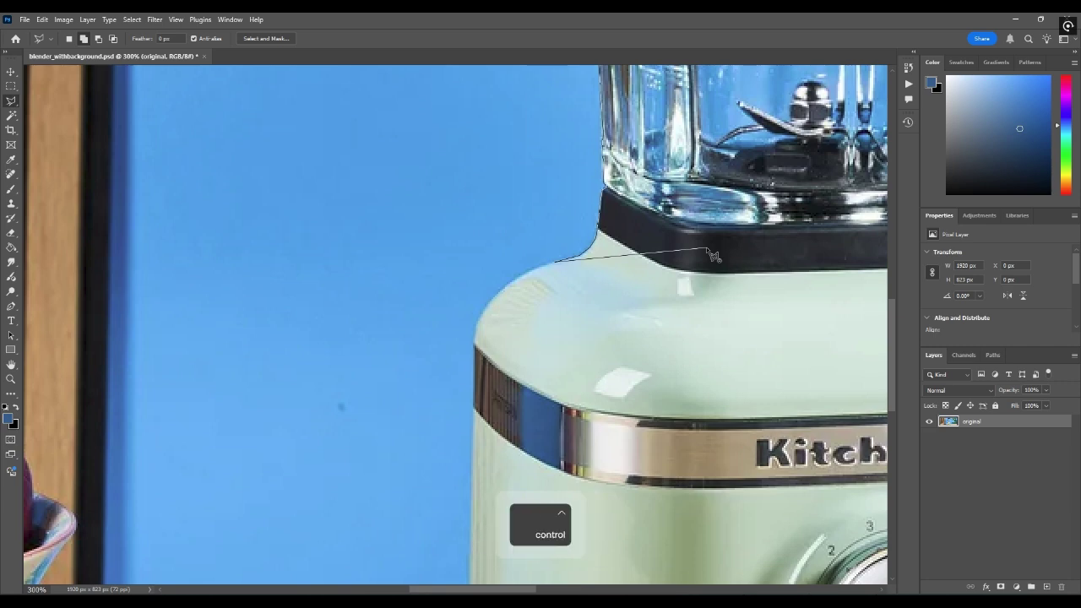
{"action": "key", "text": "ctrl+equal"}
{"action": "key", "text": "ctrl+equal"}
{"action": "key", "text": "ctrl+minus"}
{"action": "key", "text": "ctrl+minus"}
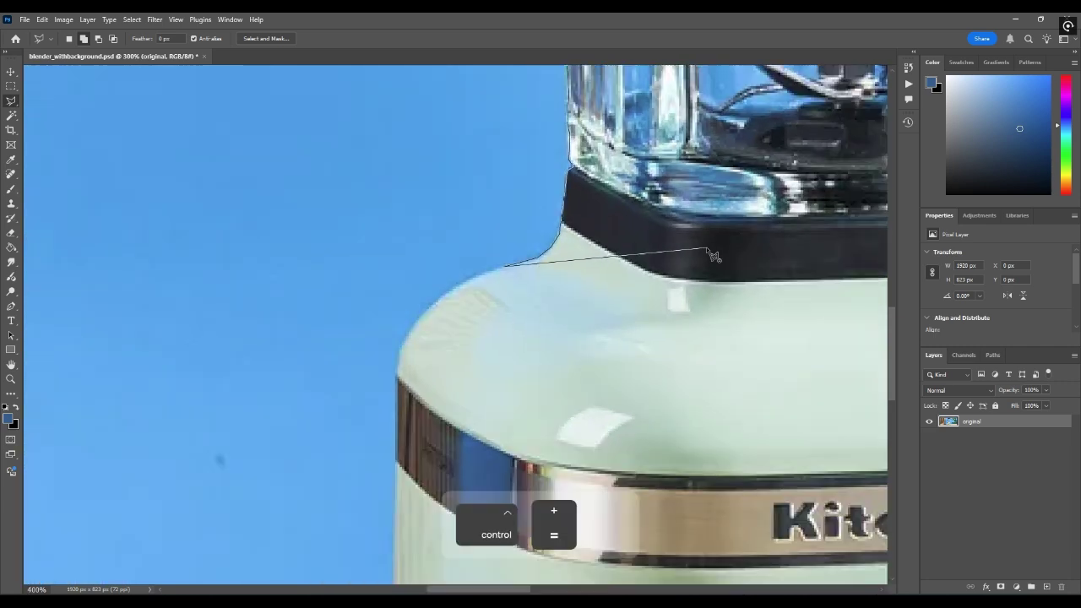
{"action": "key", "text": "ctrl+equal"}
{"action": "key", "text": "ctrl+equal"}
{"action": "key", "text": "ctrl+equal"}
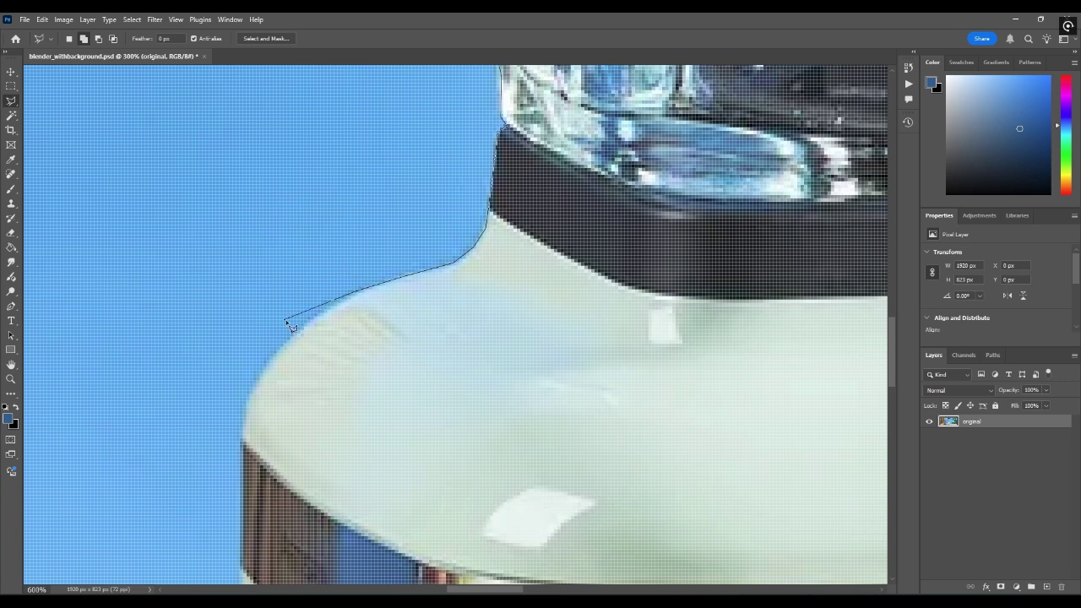
{"action": "key", "text": "space"}
{"action": "mouse_move", "coordinate": [257, 397]}
{"action": "left_mouse_down"}
{"action": "mouse_move", "coordinate": [388, 253]}
{"action": "mouse_move", "coordinate": [430, 401]}
{"action": "left_mouse_up"}
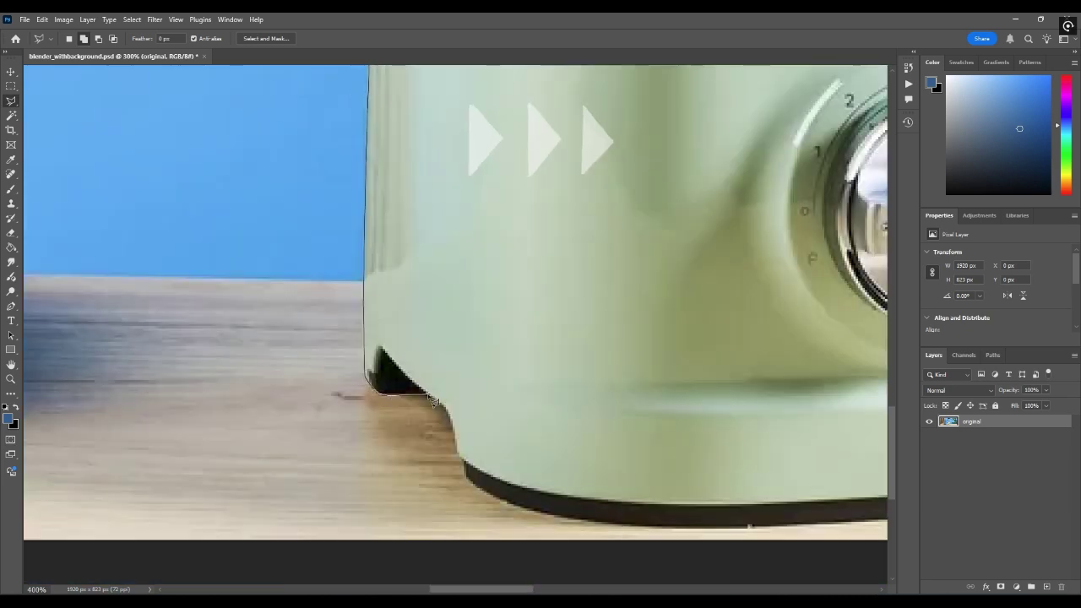
Continue the polygonal outline along the base's black bottom edge to its lower right corner
{"action": "left_click", "coordinate": [550, 518]}
{"action": "key", "text": "space"}
{"action": "left_click_drag", "start_coordinate": [550, 519], "coordinate": [240, 488]}
{"action": "left_click", "coordinate": [613, 492]}
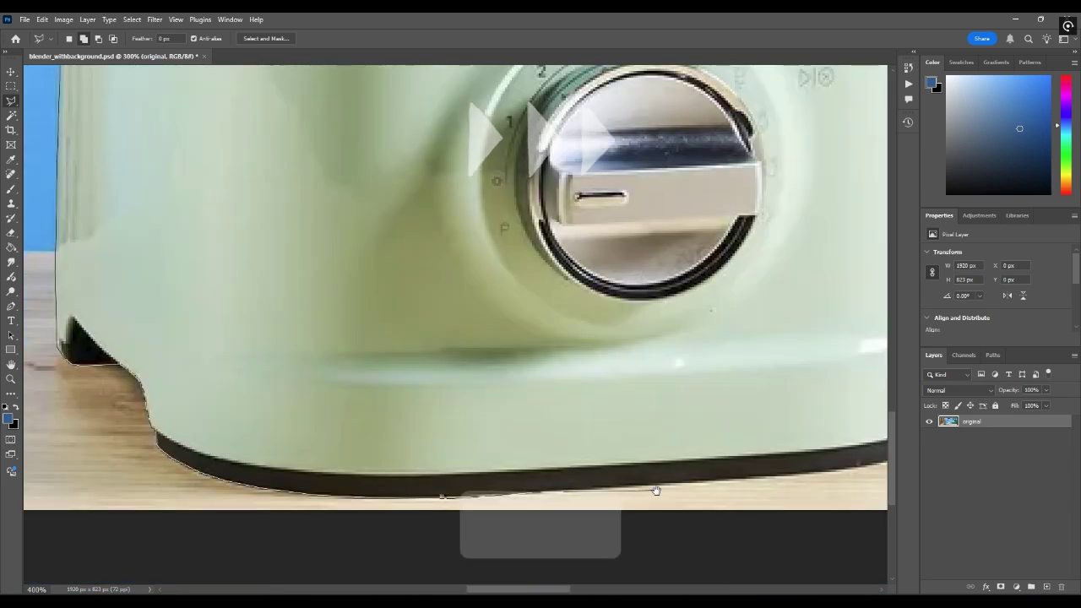
{"action": "key", "text": "space"}
{"action": "left_click_drag", "start_coordinate": [614, 492], "coordinate": [275, 490]}
{"action": "left_click", "coordinate": [519, 461]}
{"action": "left_click", "coordinate": [614, 416]}
Trace the polygonal outline up the base's right side, over its shoulder and past the black collar to the jug
{"action": "key", "text": "space"}
{"action": "left_click_drag", "start_coordinate": [615, 415], "coordinate": [337, 470]}
{"action": "left_click_drag", "start_coordinate": [363, 211], "coordinate": [422, 493]}
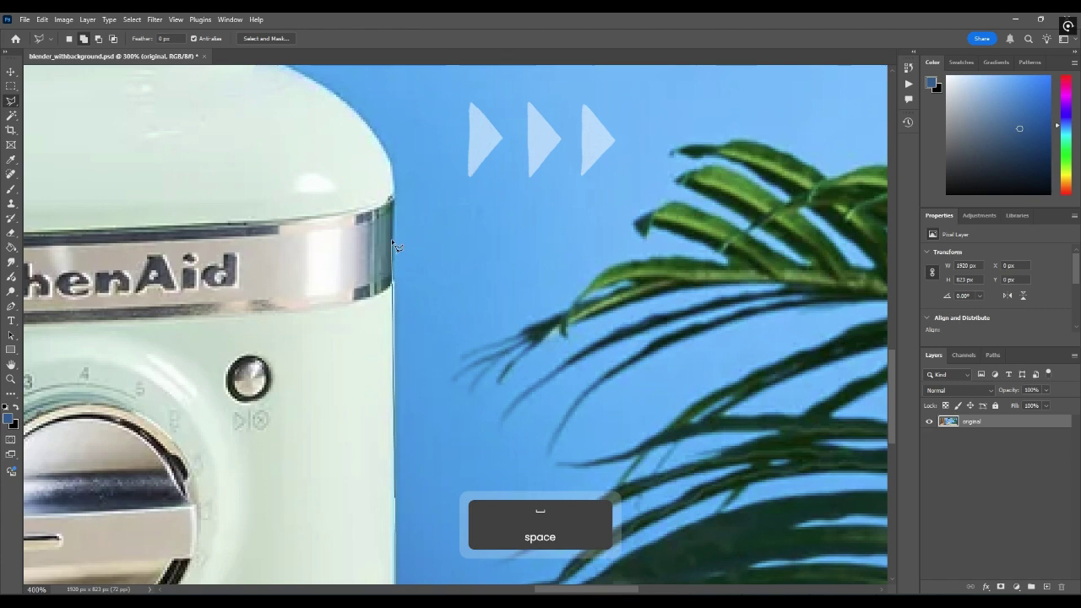
{"action": "left_click_drag", "start_coordinate": [397, 253], "coordinate": [481, 434]}
{"action": "mouse_move", "coordinate": [456, 68]}
{"action": "left_mouse_down"}
{"action": "mouse_move", "coordinate": [430, 272]}
{"action": "mouse_move", "coordinate": [380, 196]}
{"action": "left_mouse_up"}
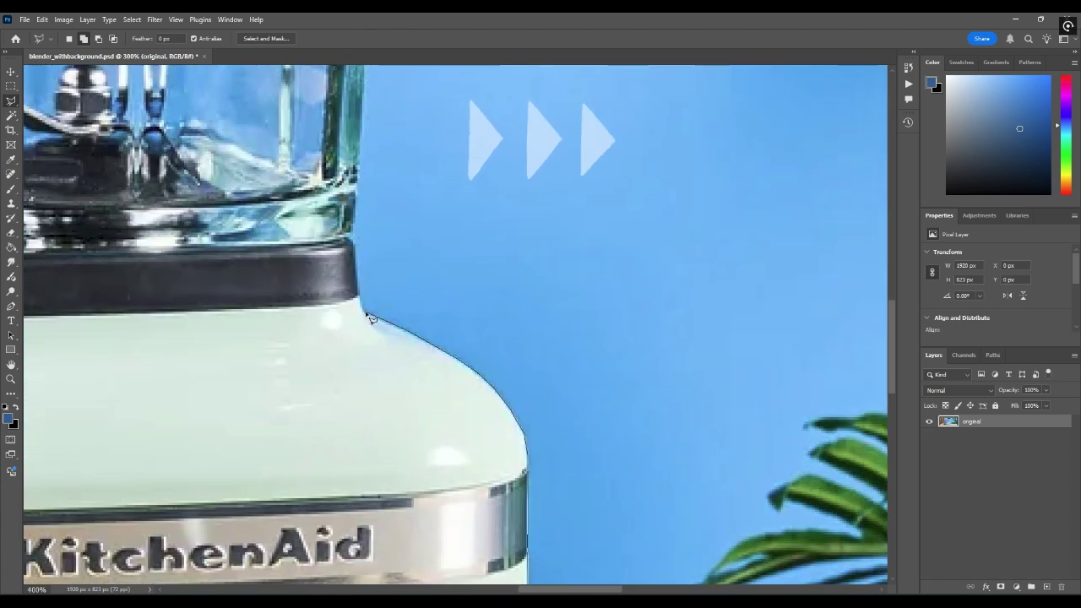
{"action": "left_click", "coordinate": [356, 234]}
Continue the polygonal outline up the jug's lower right side and along the outer edge of the handle
{"action": "key", "text": "space"}
{"action": "left_click_drag", "start_coordinate": [356, 234], "coordinate": [502, 366]}
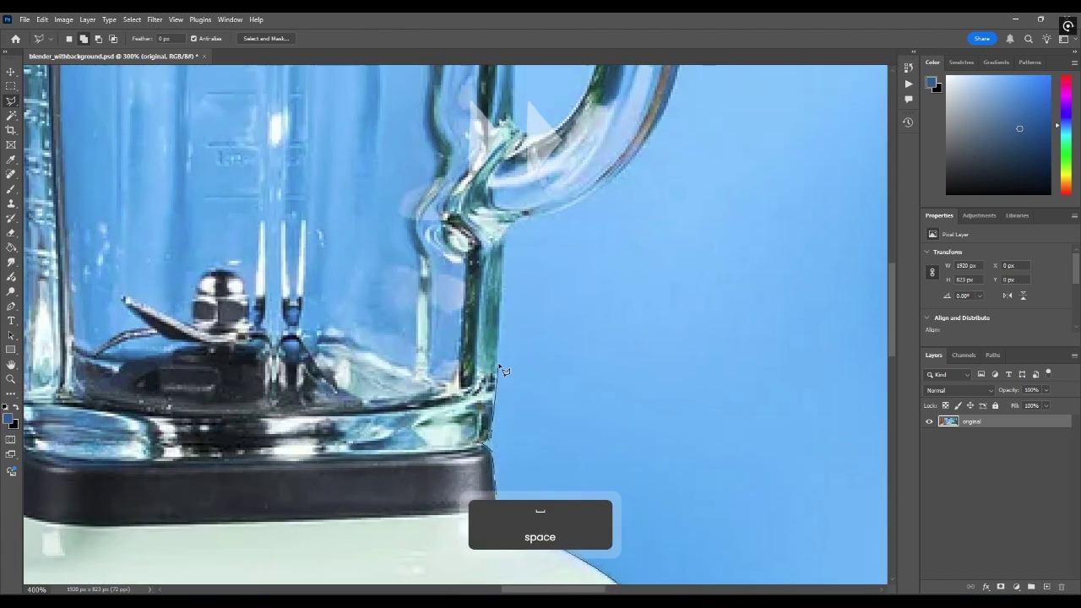
{"action": "left_click", "coordinate": [540, 222]}
{"action": "key", "text": "space"}
{"action": "left_click_drag", "start_coordinate": [540, 222], "coordinate": [480, 357]}
{"action": "left_click", "coordinate": [521, 239]}
{"action": "key", "text": "space"}
{"action": "left_click_drag", "start_coordinate": [524, 221], "coordinate": [515, 370]}
Trace the top of the handle back to the lid and close the polygonal selection around the blender
{"action": "left_click", "coordinate": [518, 106]}
{"action": "key", "text": "space"}
{"action": "left_click_drag", "start_coordinate": [518, 106], "coordinate": [467, 359]}
{"action": "left_click", "coordinate": [468, 328]}
{"action": "left_click", "coordinate": [449, 296]}
{"action": "key", "text": "space"}
{"action": "mouse_move", "coordinate": [321, 236]}
{"action": "left_mouse_down"}
{"action": "mouse_move", "coordinate": [407, 253]}
{"action": "mouse_move", "coordinate": [717, 261]}
{"action": "left_mouse_up"}
{"action": "key", "text": "space"}
{"action": "left_click", "coordinate": [304, 346], "text": "ctrl"}
{"action": "key", "text": "ctrl+minus"}
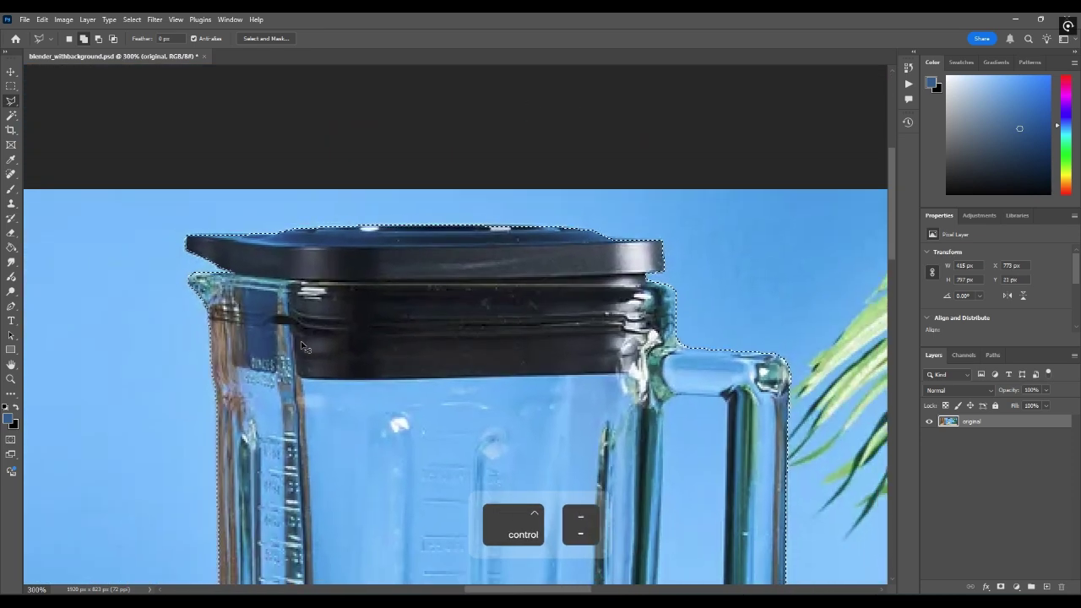
Examine the closed selection outline around the blender's jug, base and lid for accuracy
{"action": "key", "text": "ctrl+minus"}
{"action": "key", "text": "space"}
{"action": "left_click_drag", "start_coordinate": [419, 561], "coordinate": [403, 258]}
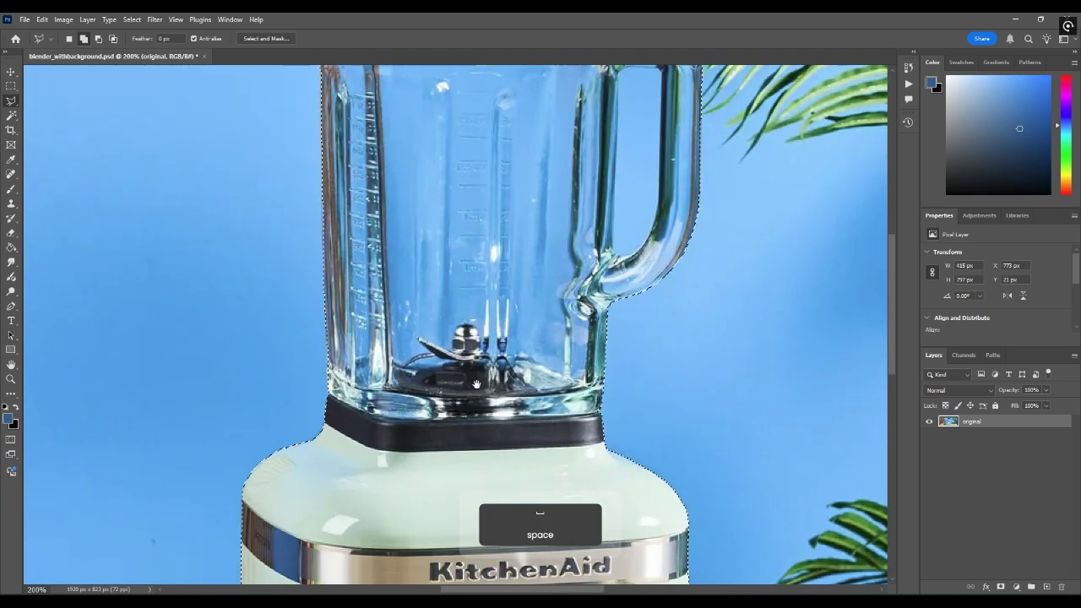
{"action": "left_click_drag", "start_coordinate": [439, 523], "coordinate": [444, 354]}
{"action": "left_click_drag", "start_coordinate": [443, 481], "coordinate": [429, 319]}
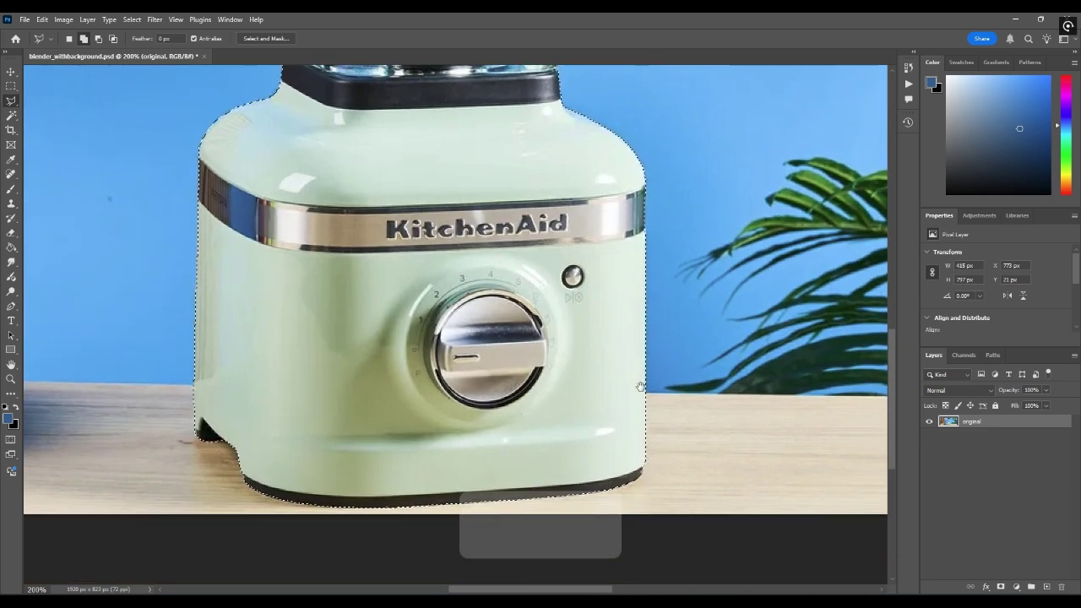
{"action": "left_click_drag", "start_coordinate": [642, 386], "coordinate": [619, 517]}
{"action": "left_click_drag", "start_coordinate": [541, 270], "coordinate": [535, 470]}
{"action": "mouse_move", "coordinate": [429, 339]}
{"action": "left_mouse_down"}
{"action": "mouse_move", "coordinate": [367, 458]}
{"action": "mouse_move", "coordinate": [333, 483]}
{"action": "left_mouse_up"}
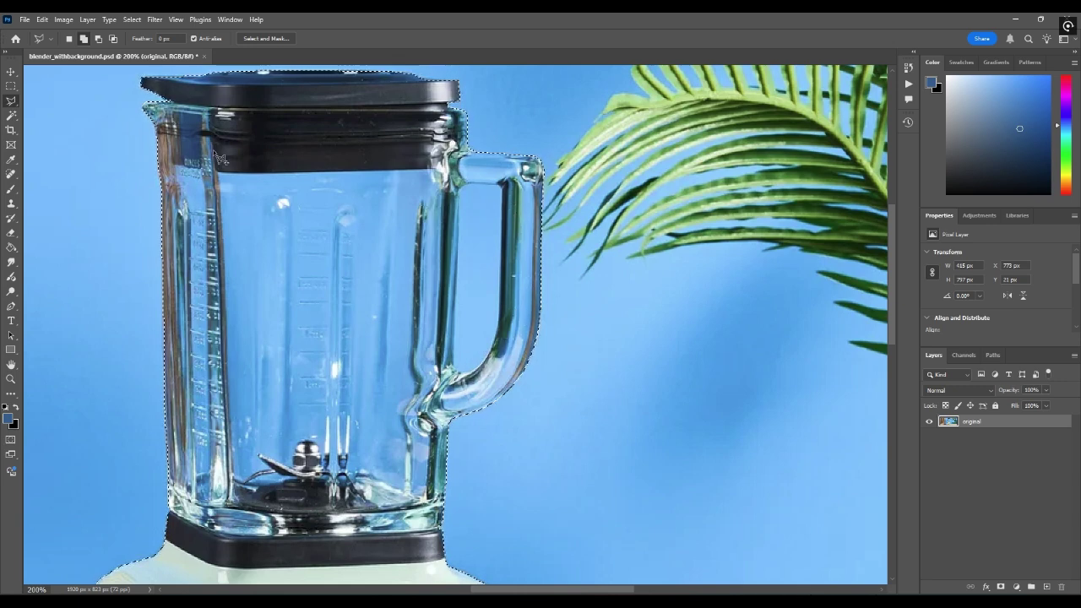
Subtract the opening between the jug and its handle from the selection with the Polygonal Lasso
{"action": "left_click", "coordinate": [97, 40]}
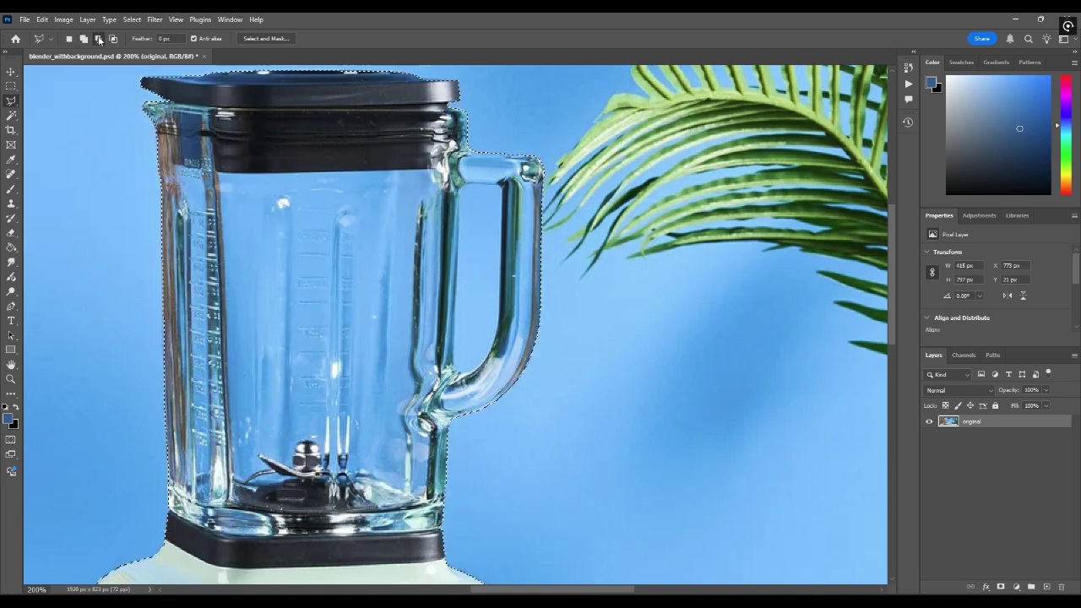
{"action": "key", "text": "ctrl"}
{"action": "key", "text": "ctrl+plus"}
{"action": "left_click_drag", "start_coordinate": [478, 169], "coordinate": [451, 304]}
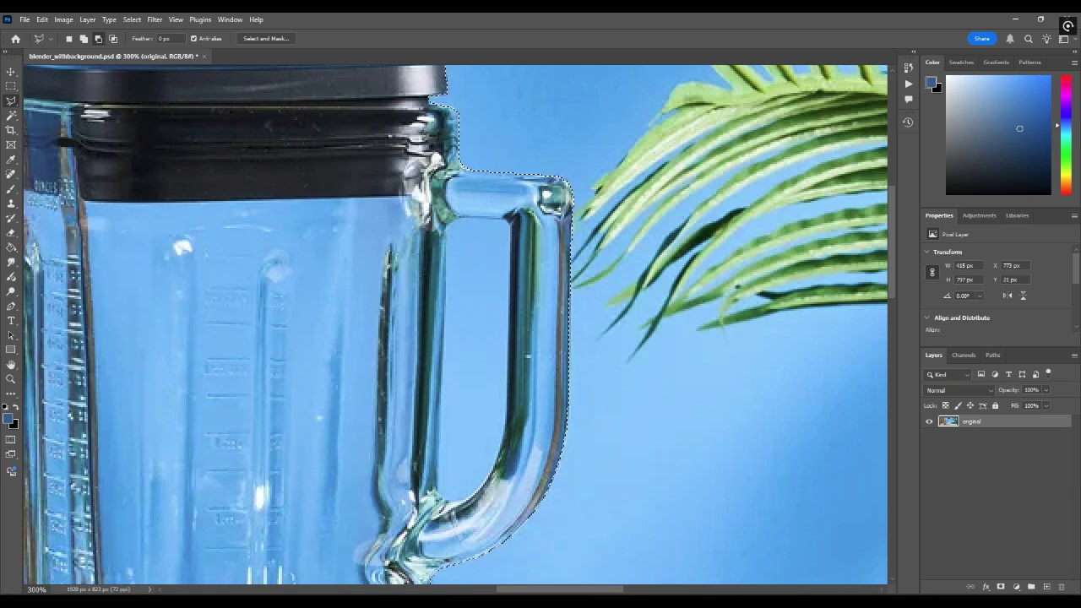
{"action": "left_click", "coordinate": [84, 41]}
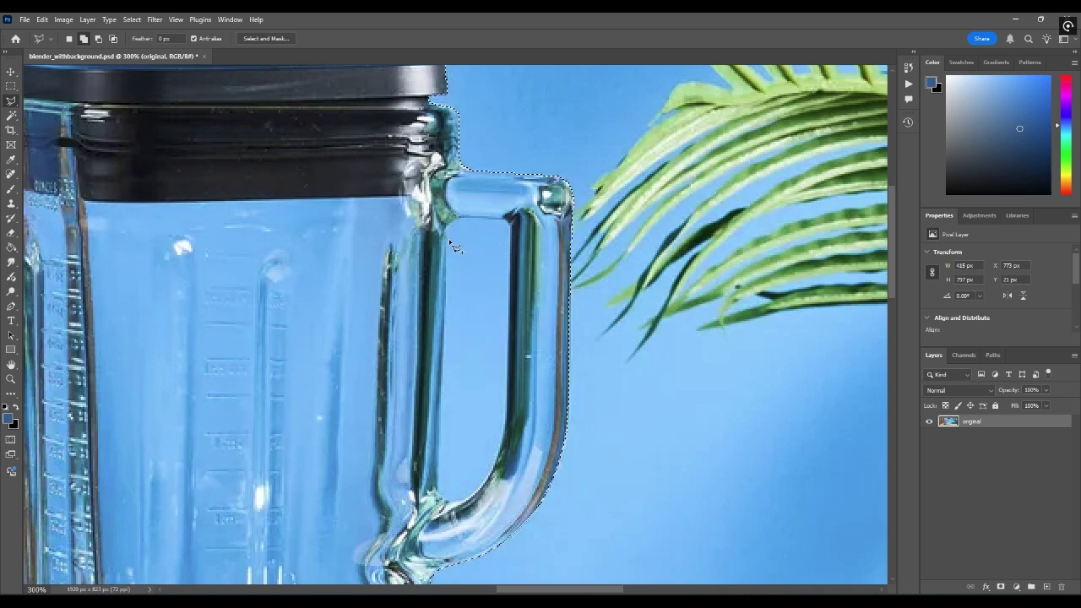
{"action": "left_click", "coordinate": [98, 39]}
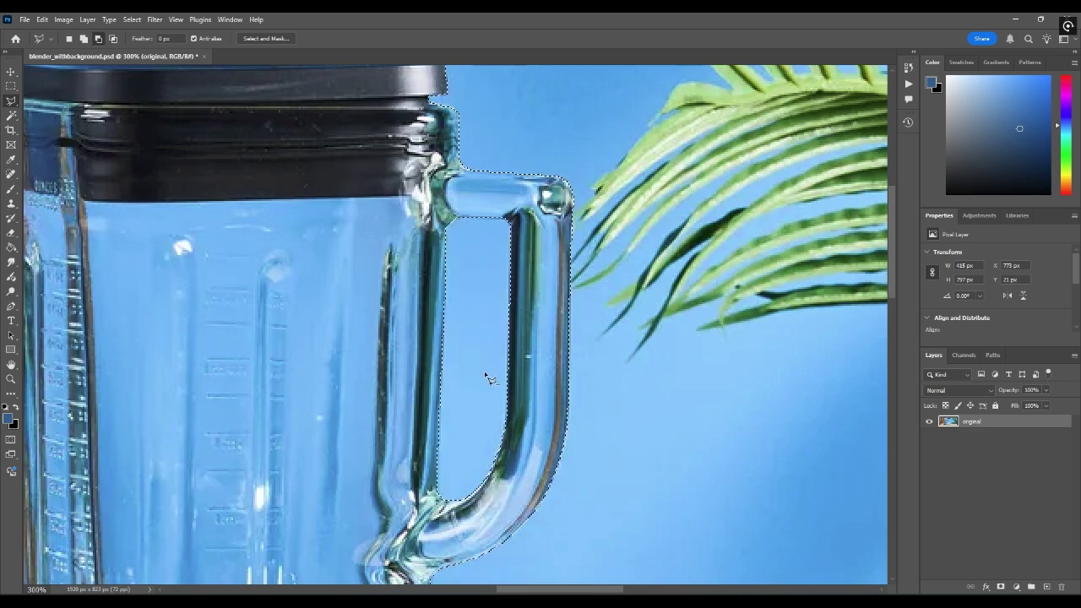
Copy the selected blender and paste it in place on a new layer
{"action": "key", "text": "ctrl"}
{"action": "key", "text": "space"}
{"action": "left_click_drag", "start_coordinate": [507, 380], "coordinate": [656, 259]}
{"action": "left_click_drag", "start_coordinate": [631, 346], "coordinate": [597, 327]}
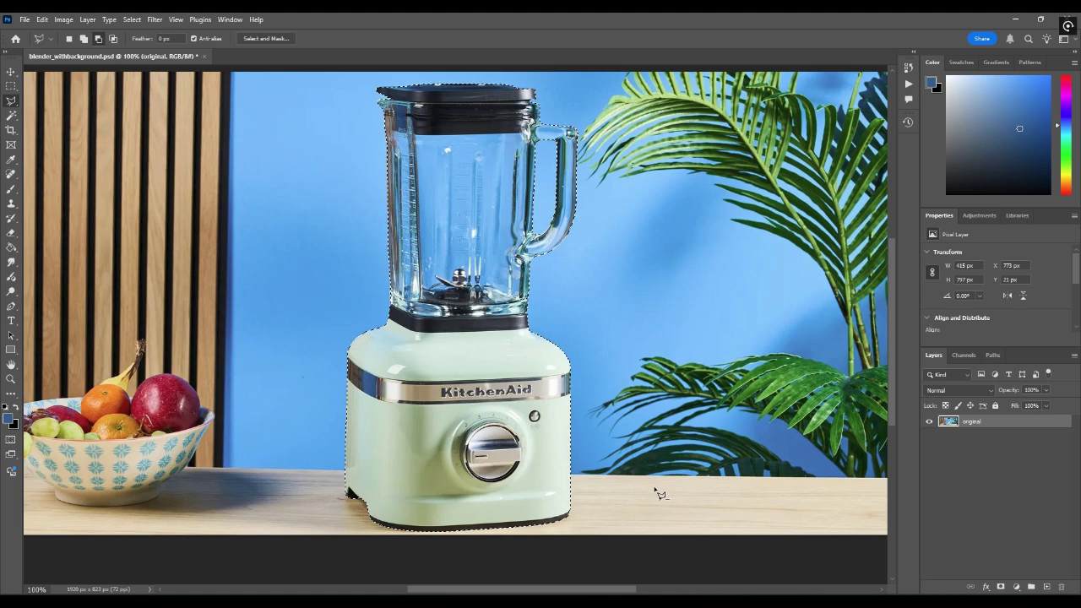
{"action": "key", "text": "ctrl+c"}
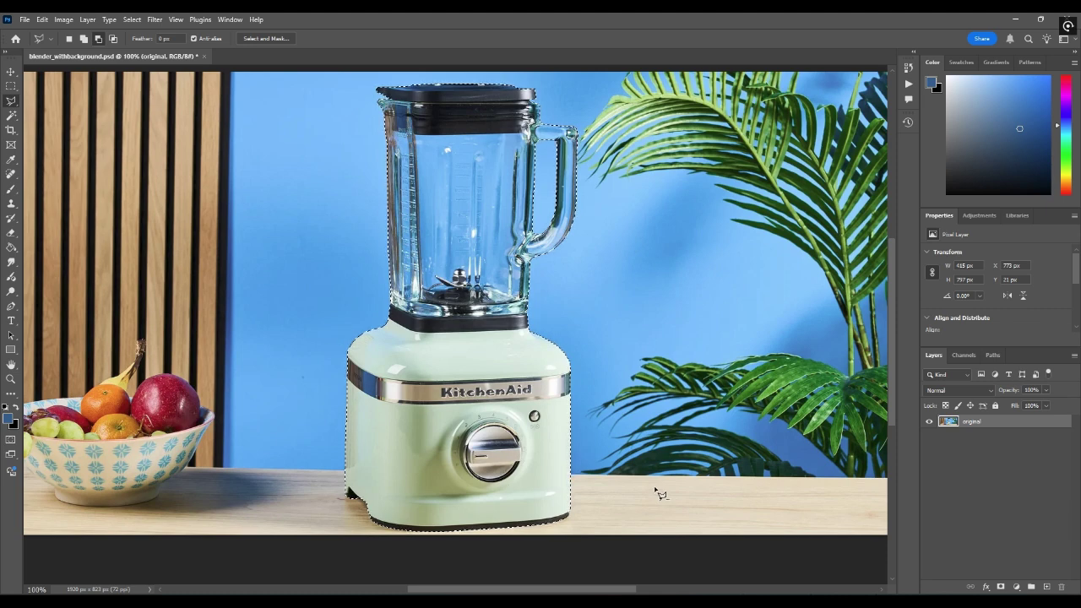
{"action": "key", "text": "ctrl"}
{"action": "key", "text": "ctrl+shift+v"}
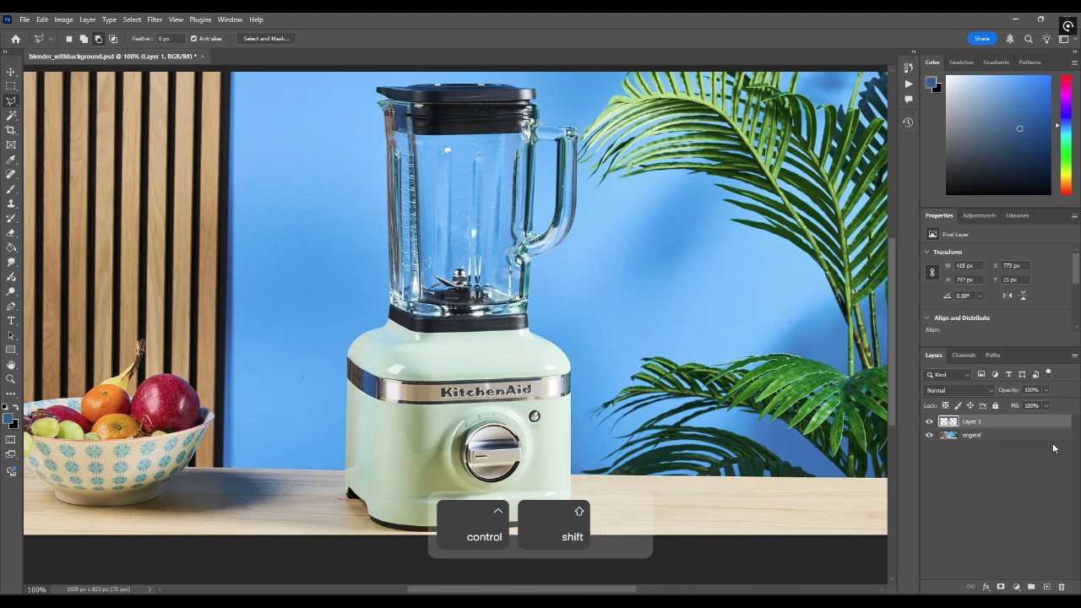
Try a regular paste of the copied blender without keeping its position, and undo it
{"action": "key", "text": "ctrl+v"}
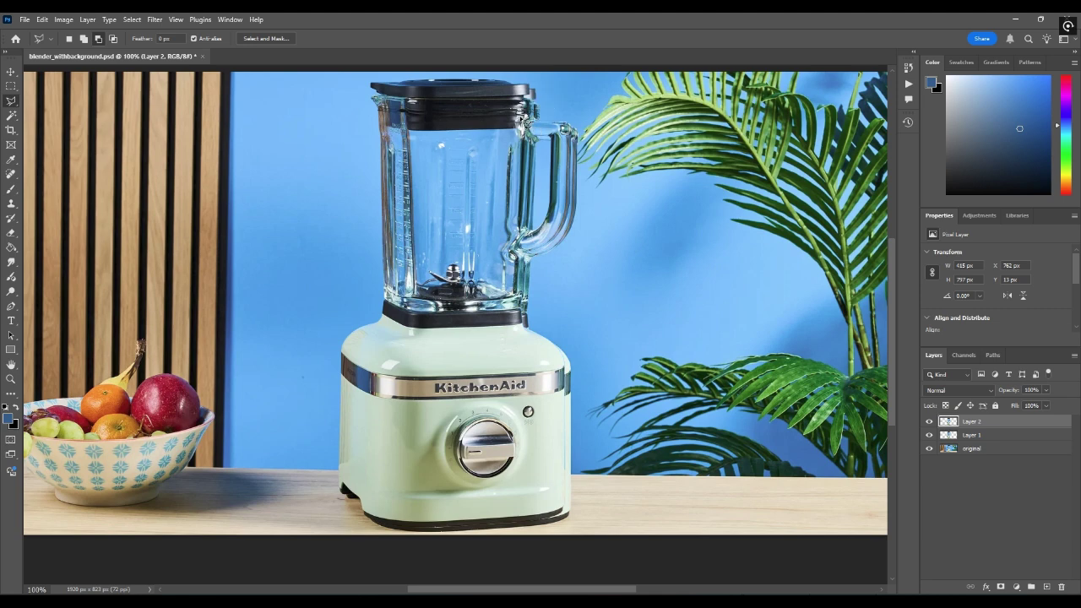
{"action": "key", "text": "ctrl+z"}
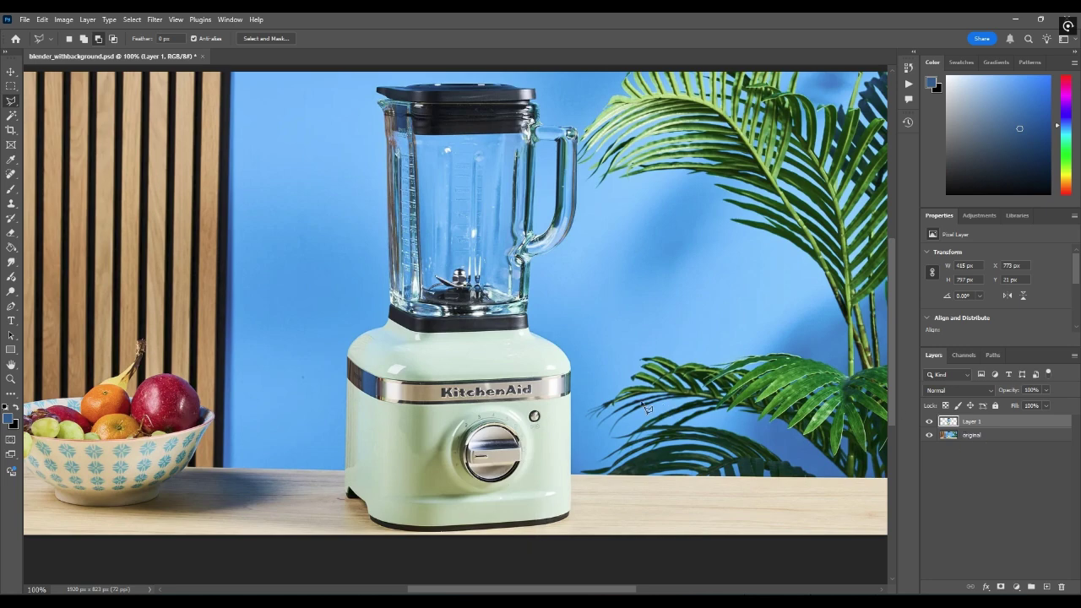
{"action": "key", "text": "space"}
{"action": "left_click_drag", "start_coordinate": [612, 309], "coordinate": [628, 329]}
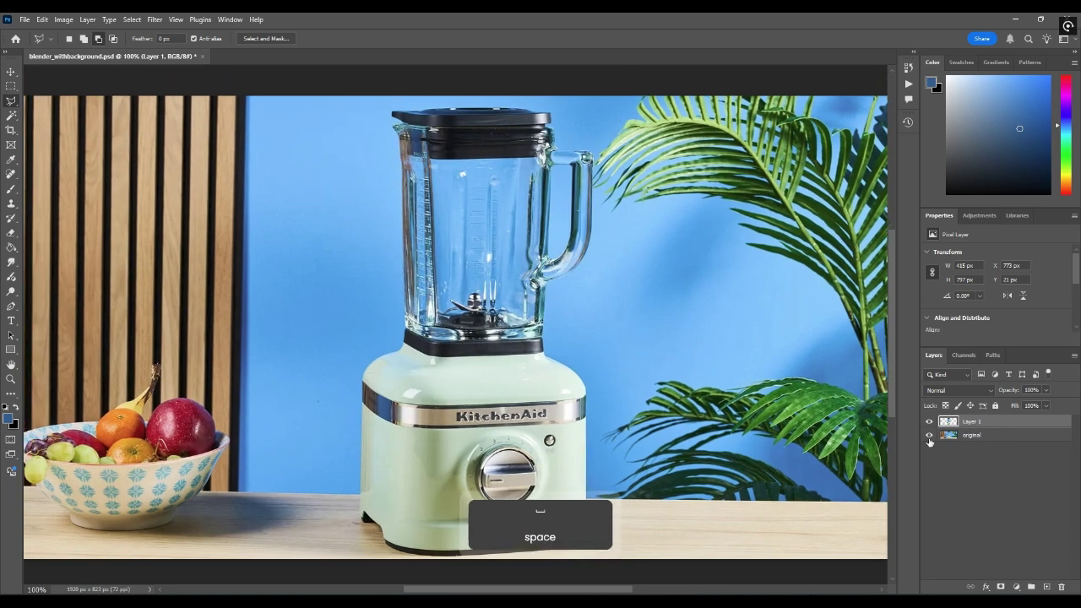
Hide the original photo layer and rename the pasted cutout's layer as blender
{"action": "left_click", "coordinate": [929, 435]}
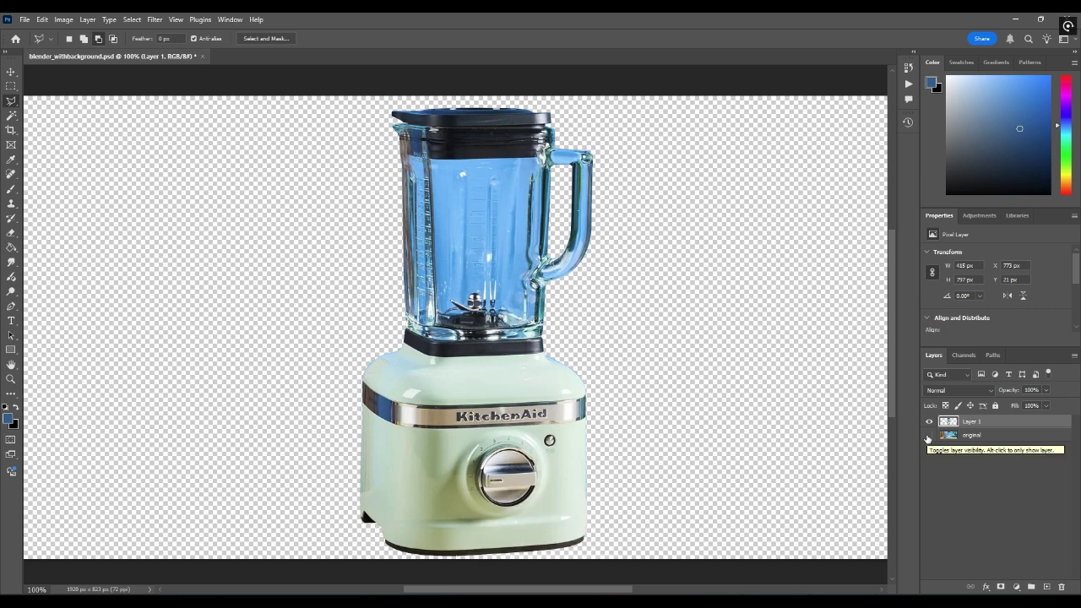
{"action": "left_click", "coordinate": [929, 435]}
{"action": "left_click", "coordinate": [929, 435]}
{"action": "double_click", "coordinate": [972, 421]}
{"action": "type", "text": "blender"}
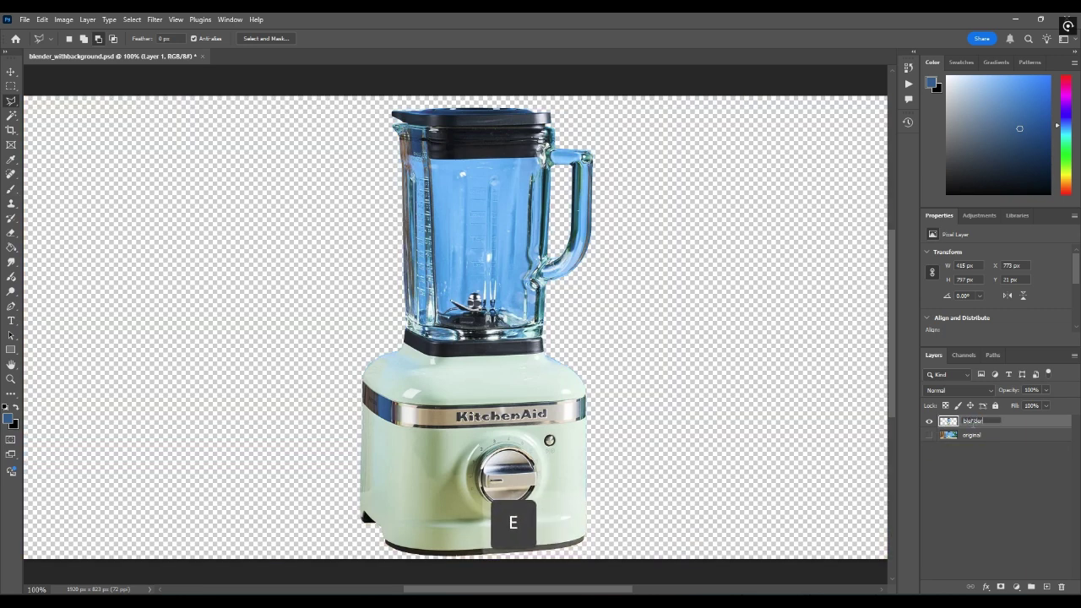
{"action": "key", "text": "Return"}
Add a new empty layer and place it beneath the original layer in the stack
{"action": "left_click", "coordinate": [1005, 436]}
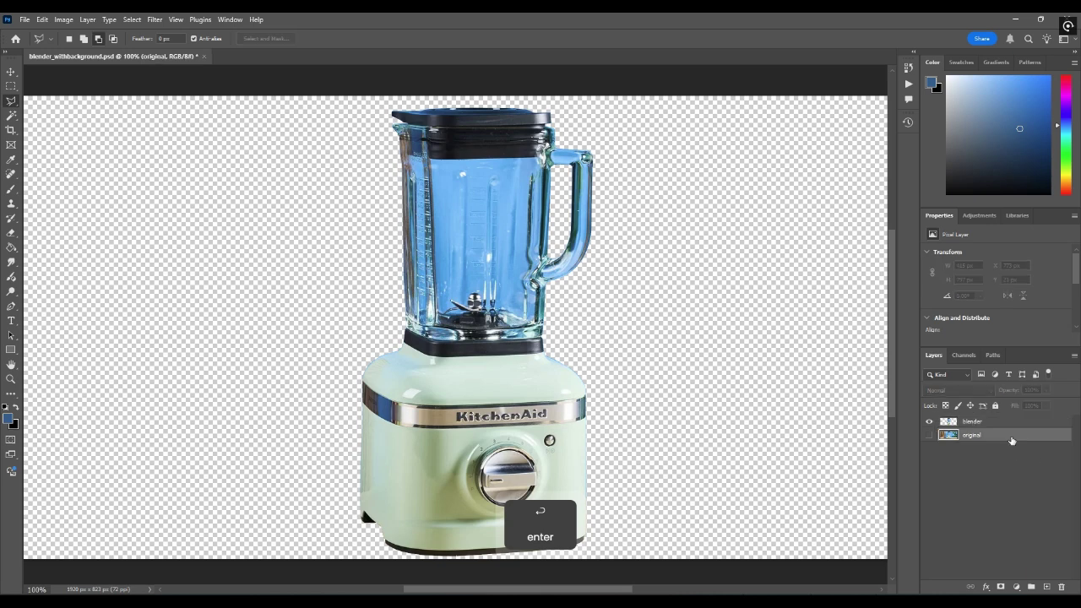
{"action": "left_click", "coordinate": [1046, 587]}
{"action": "left_click_drag", "start_coordinate": [982, 434], "coordinate": [982, 461]}
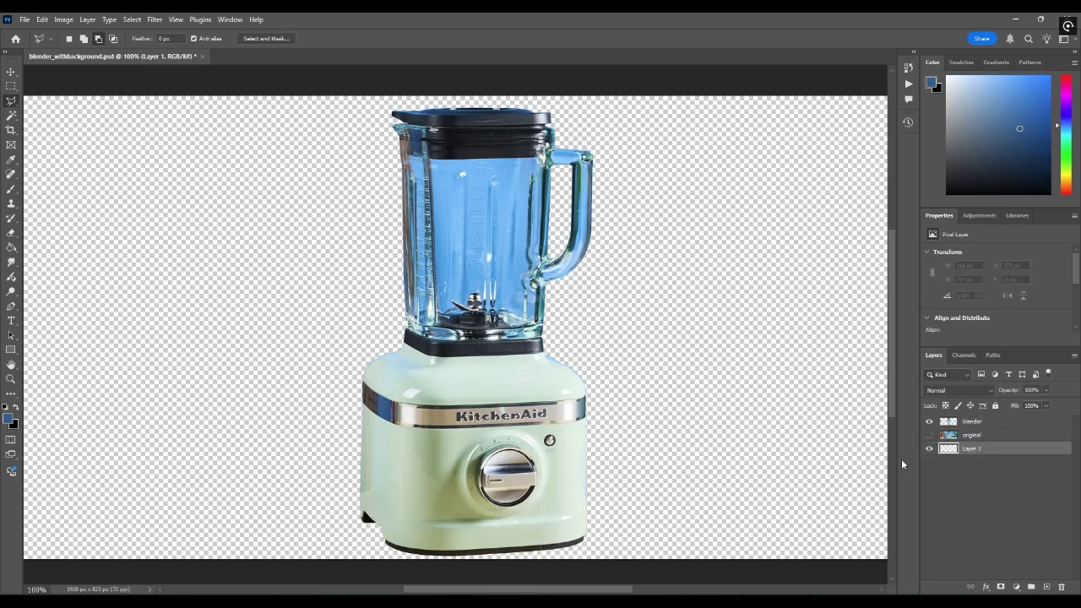
Reset the colors to default, make white the foreground color and fill the new bottom layer with it using the Paint Bucket
{"action": "left_click", "coordinate": [4, 409]}
{"action": "key", "text": "x"}
{"action": "key", "text": "g"}
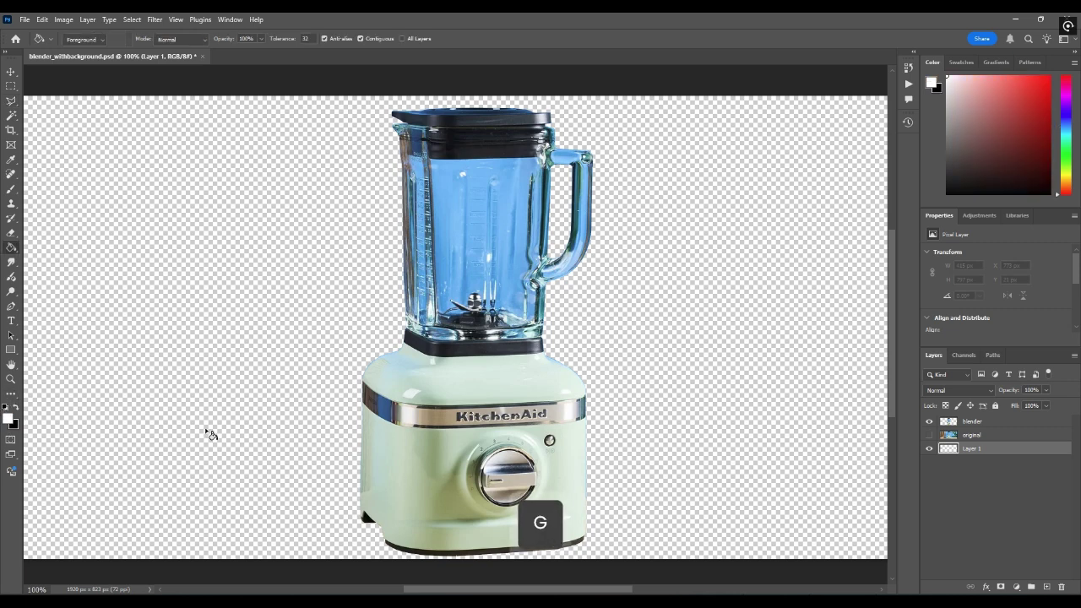
{"action": "left_click", "coordinate": [205, 433]}
{"action": "key", "text": "ctrl+minus"}
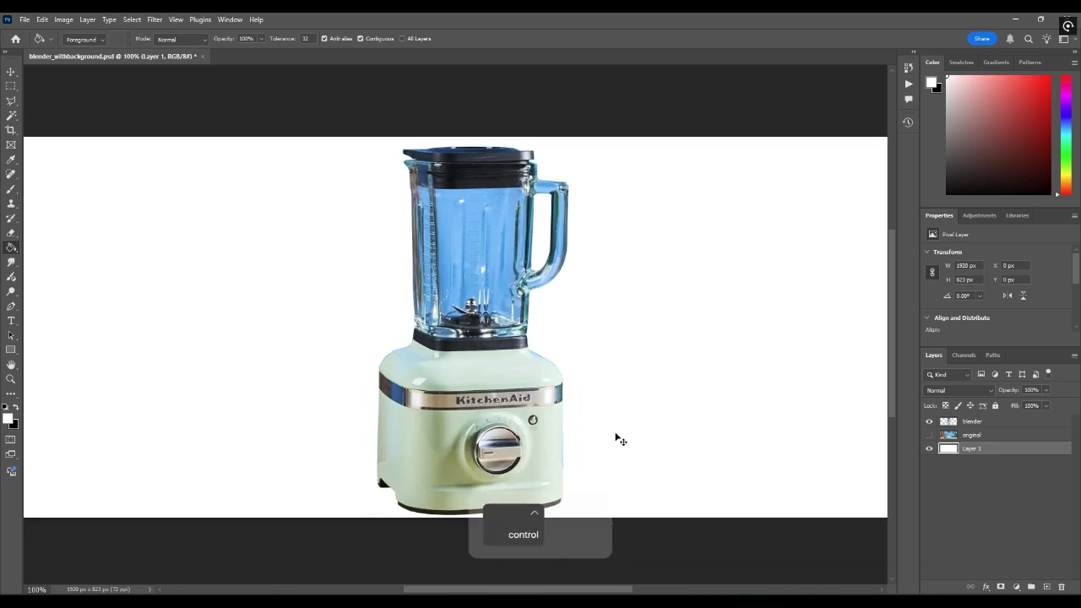